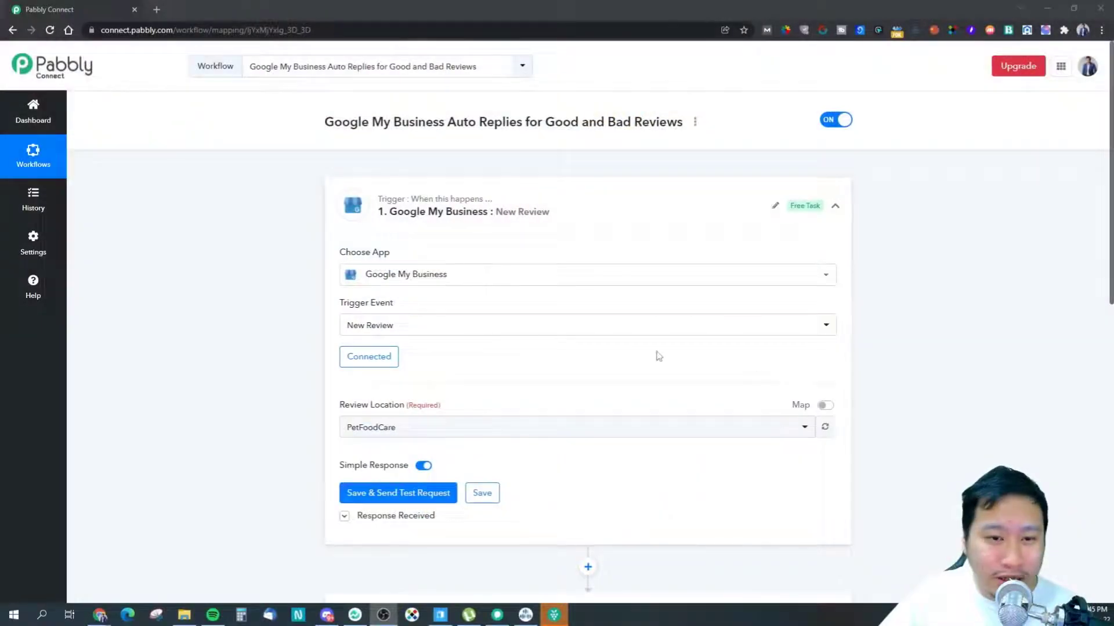
# Step: Confirm the Google My Business trigger keeps its existing SeniorCare connection
pyautogui.click(914, 303)
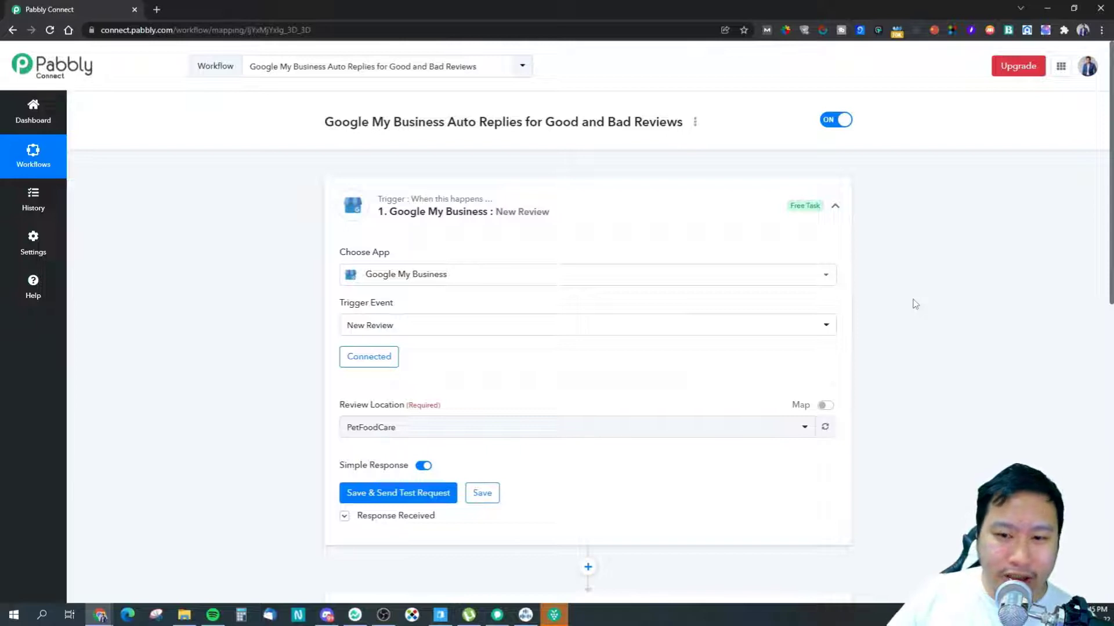
pyautogui.scroll(-2, 940, 342)
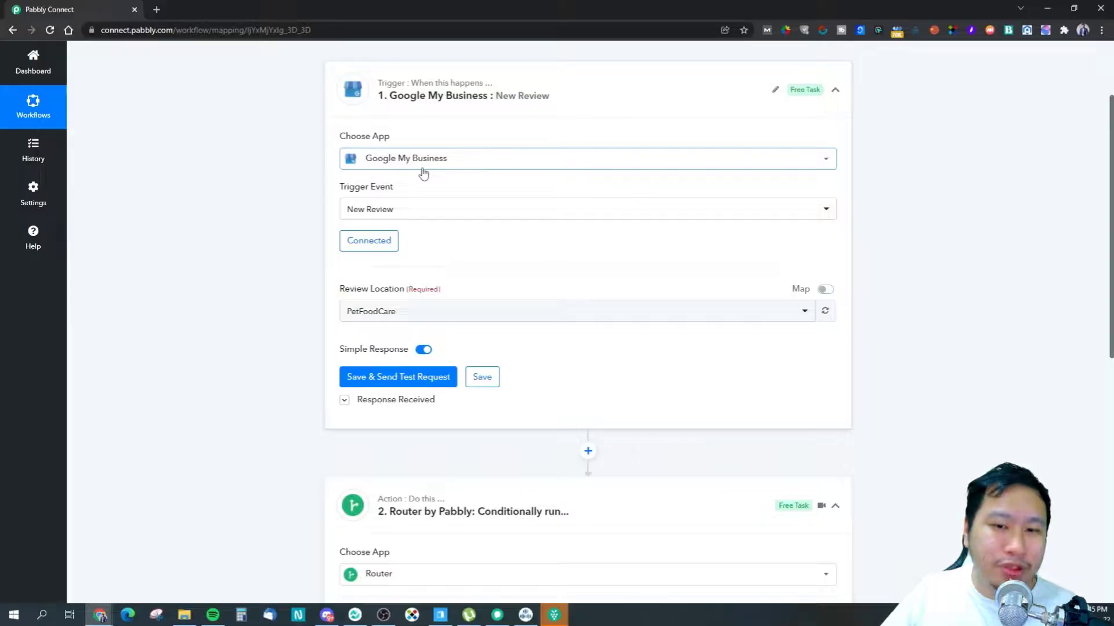
pyautogui.click(368, 254)
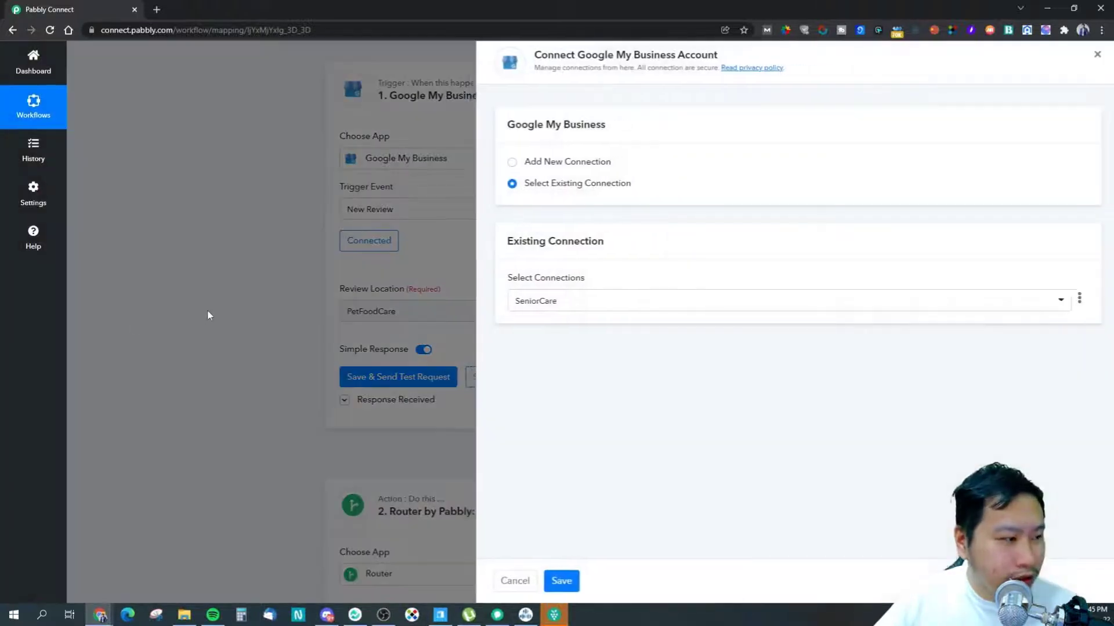
pyautogui.click(632, 307)
pyautogui.click(619, 306)
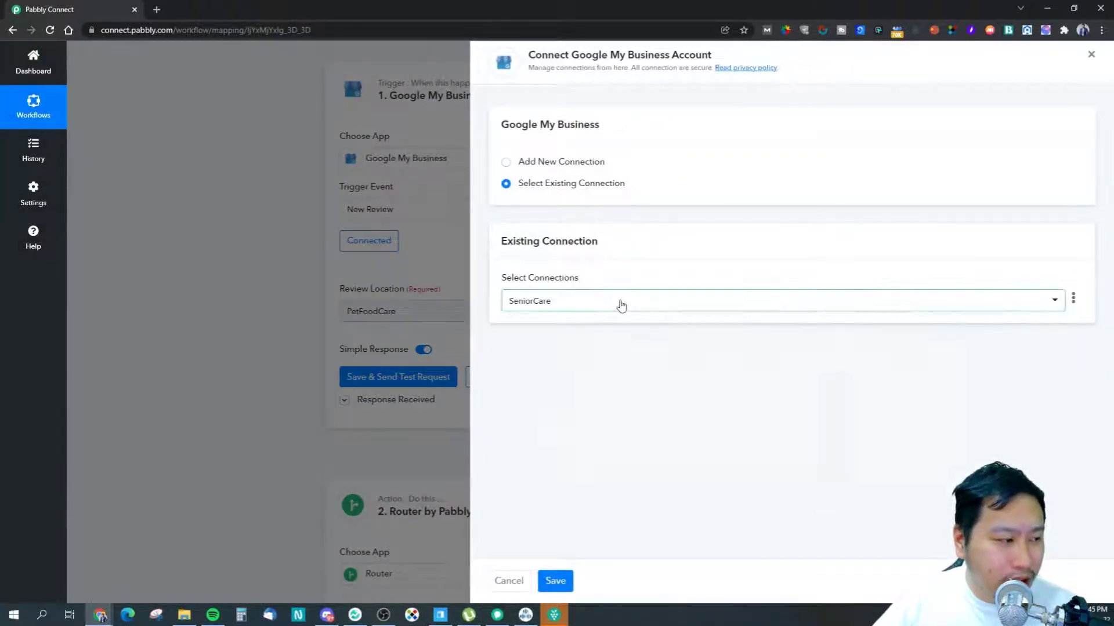
pyautogui.click(1092, 55)
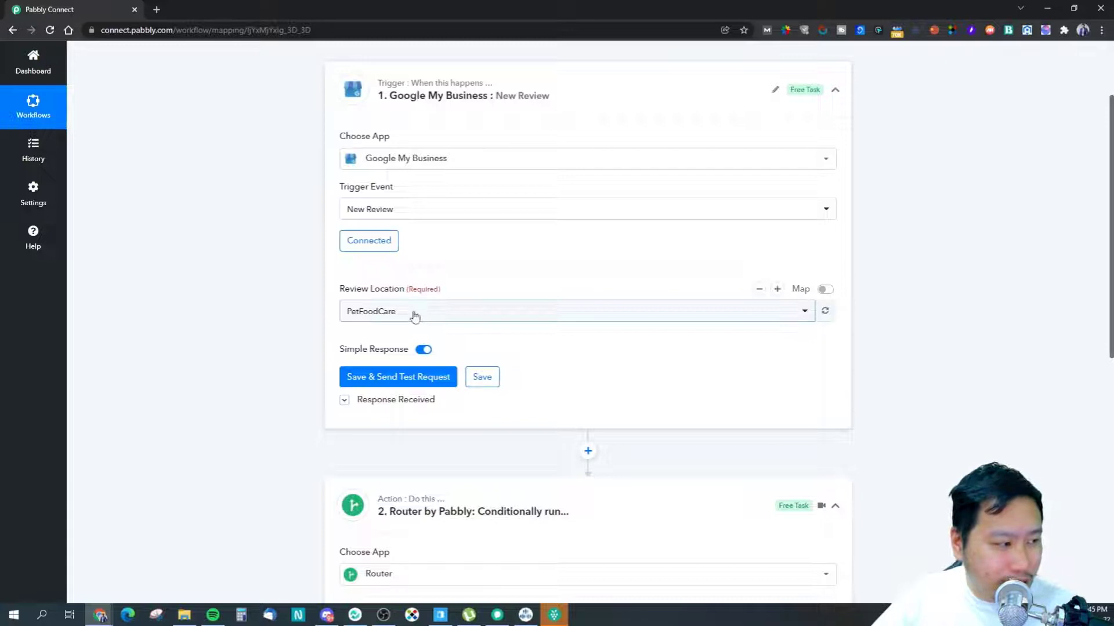
# Step: Refresh the review location list and keep PetFoodCare as the review location
pyautogui.click(415, 313)
pyautogui.click(413, 313)
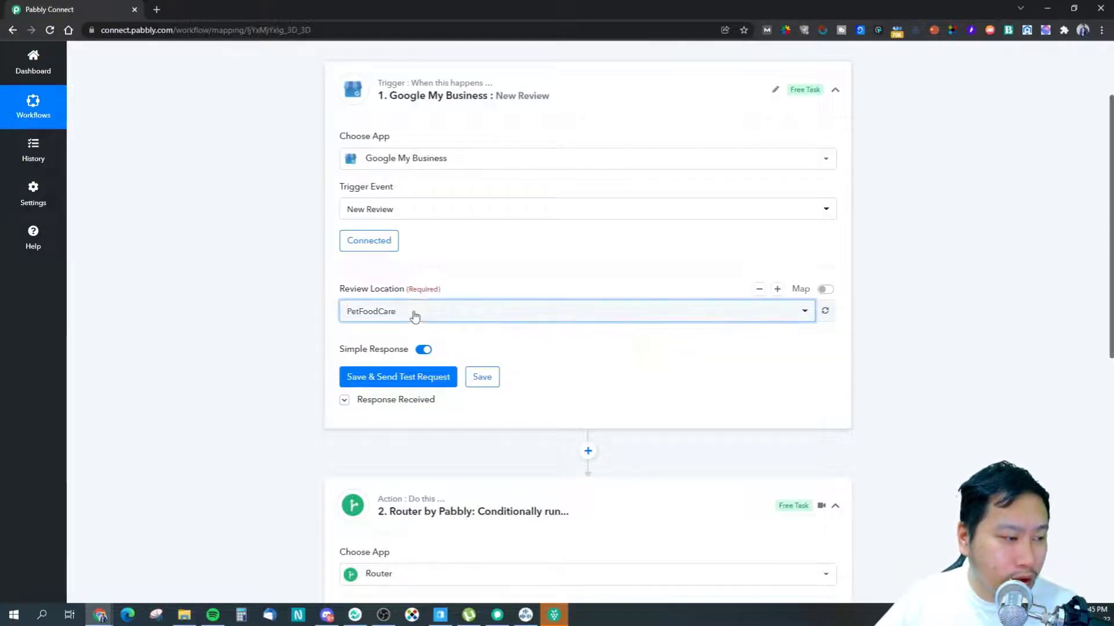
pyautogui.click(822, 311)
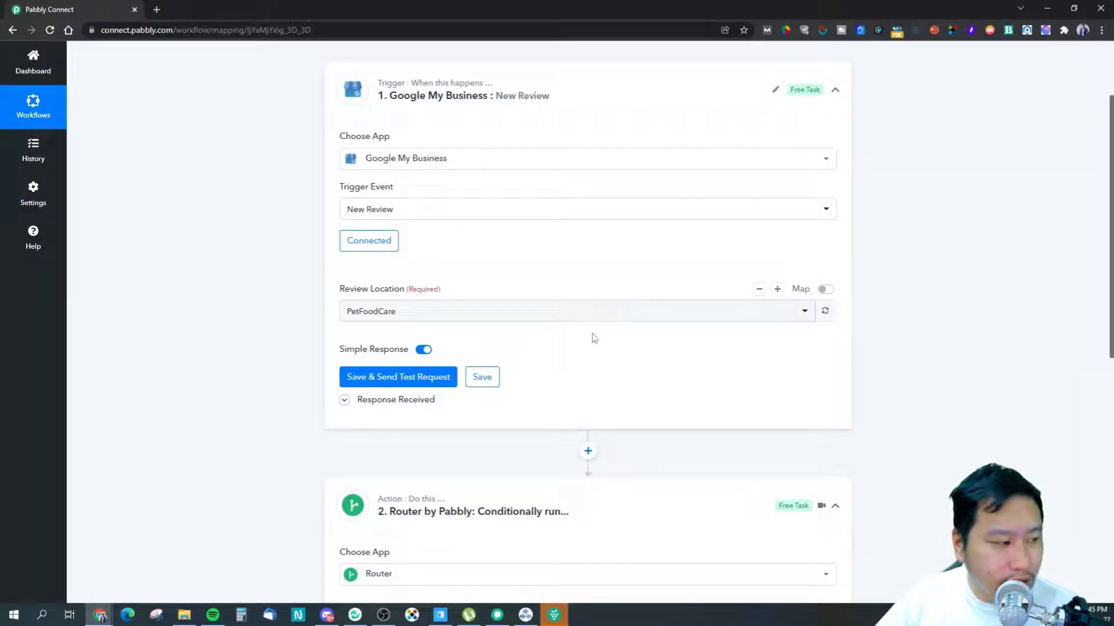
pyautogui.click(588, 316)
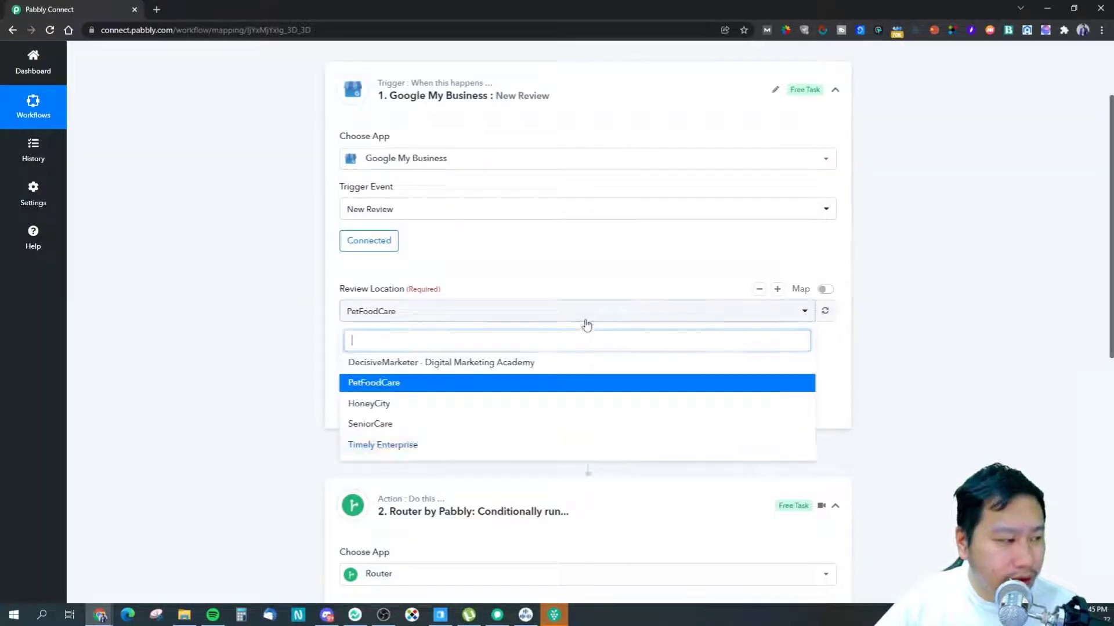
pyautogui.click(266, 390)
# Step: Expand Response Received and inspect the ReviewId and reviewer photo URL values
pyautogui.click(388, 400)
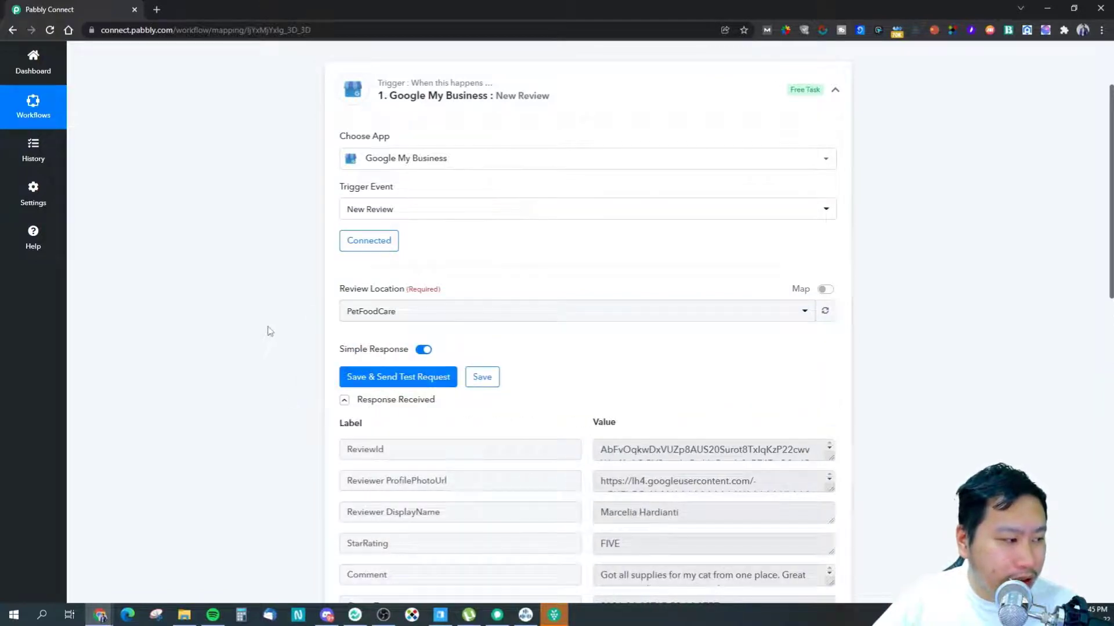
pyautogui.scroll(-3, 290, 407)
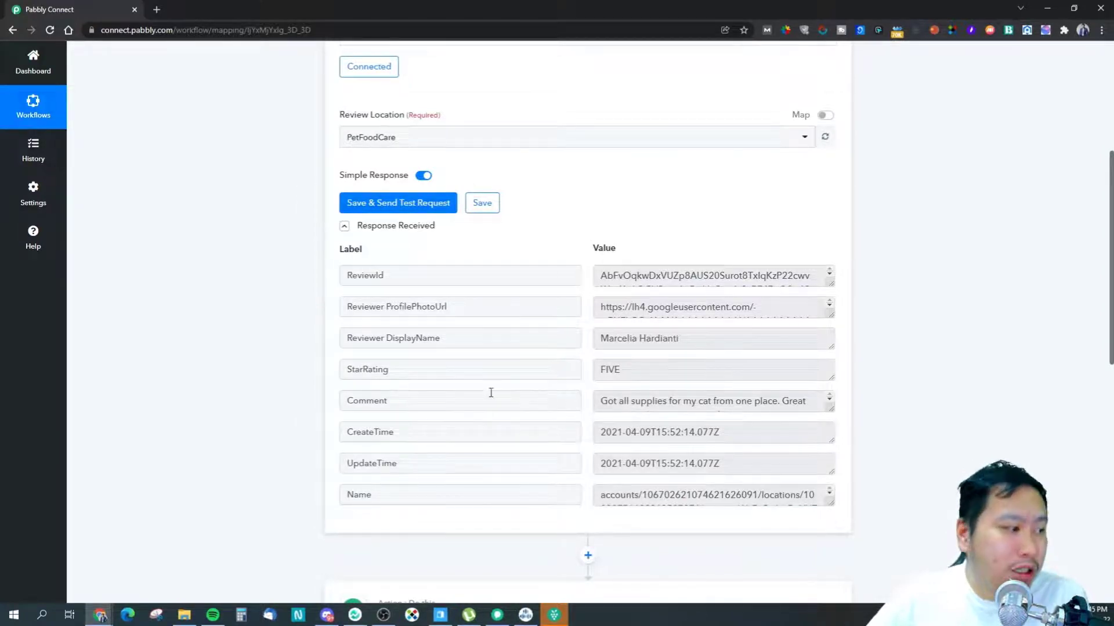
pyautogui.scroll(2, 616, 363)
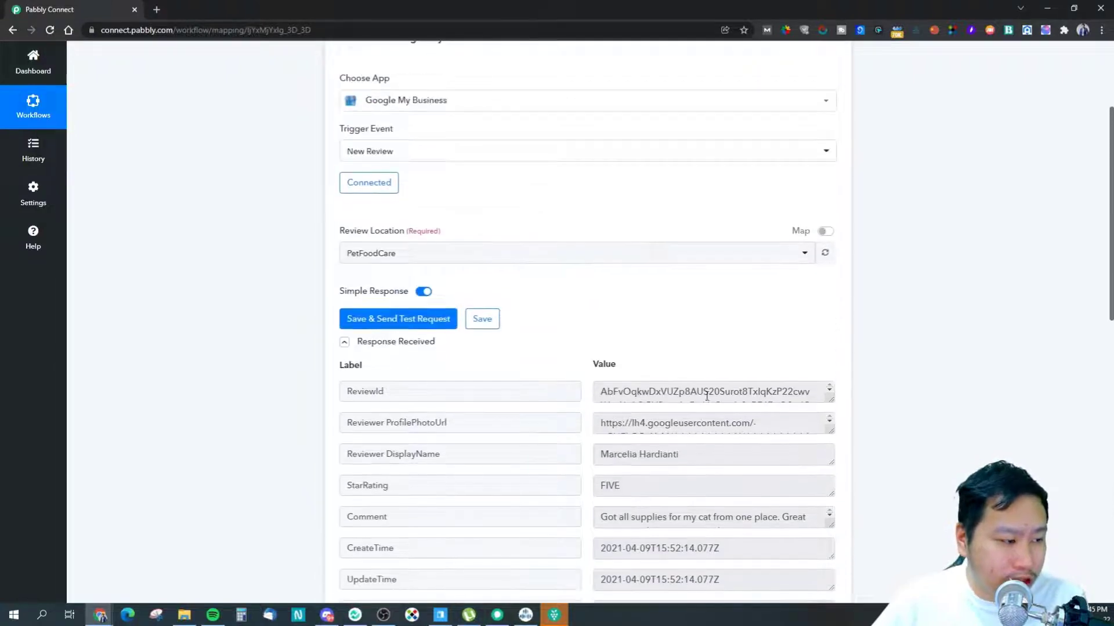
pyautogui.scroll(-1, 696, 390)
pyautogui.scroll(-2, 689, 421)
pyautogui.scroll(-2, 848, 435)
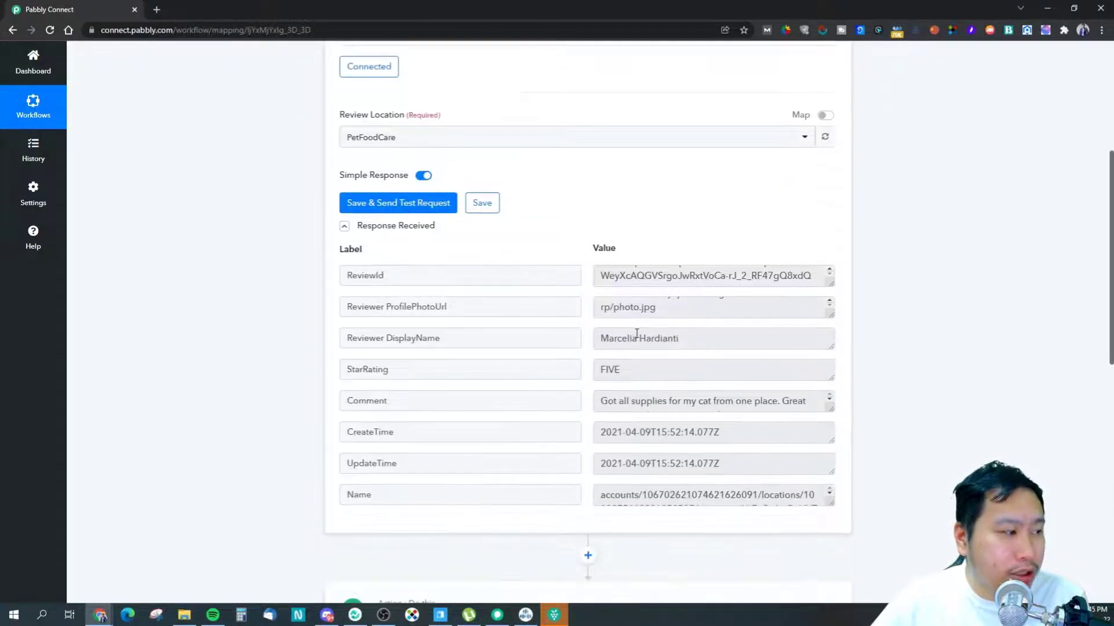
pyautogui.scroll(2, 656, 278)
pyautogui.moveTo(613, 271); pyautogui.dragTo(828, 298)
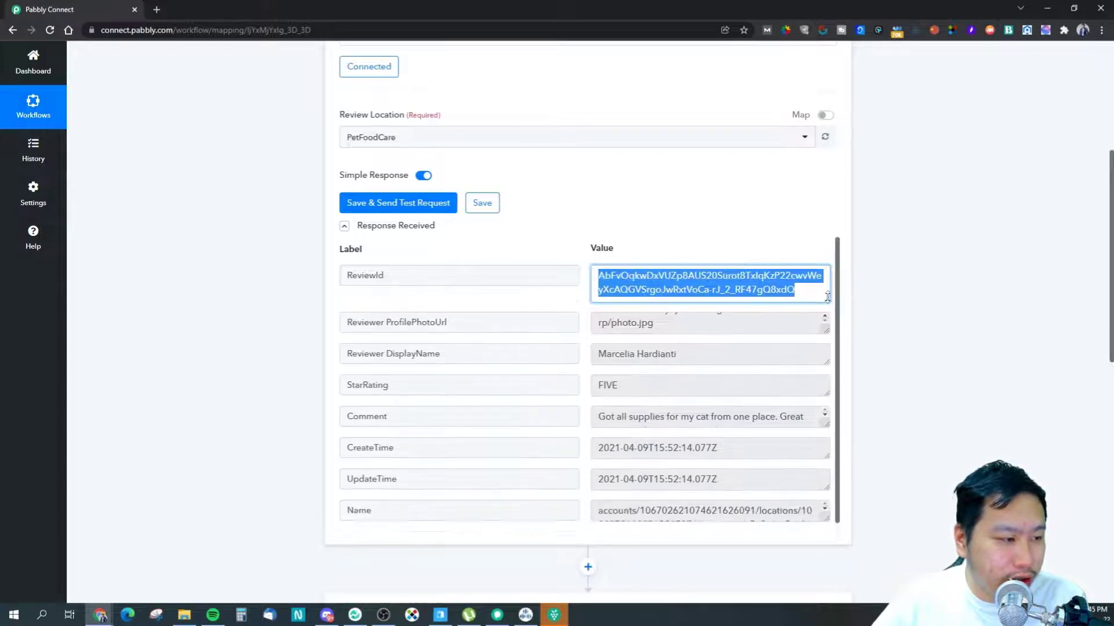
pyautogui.click(970, 284)
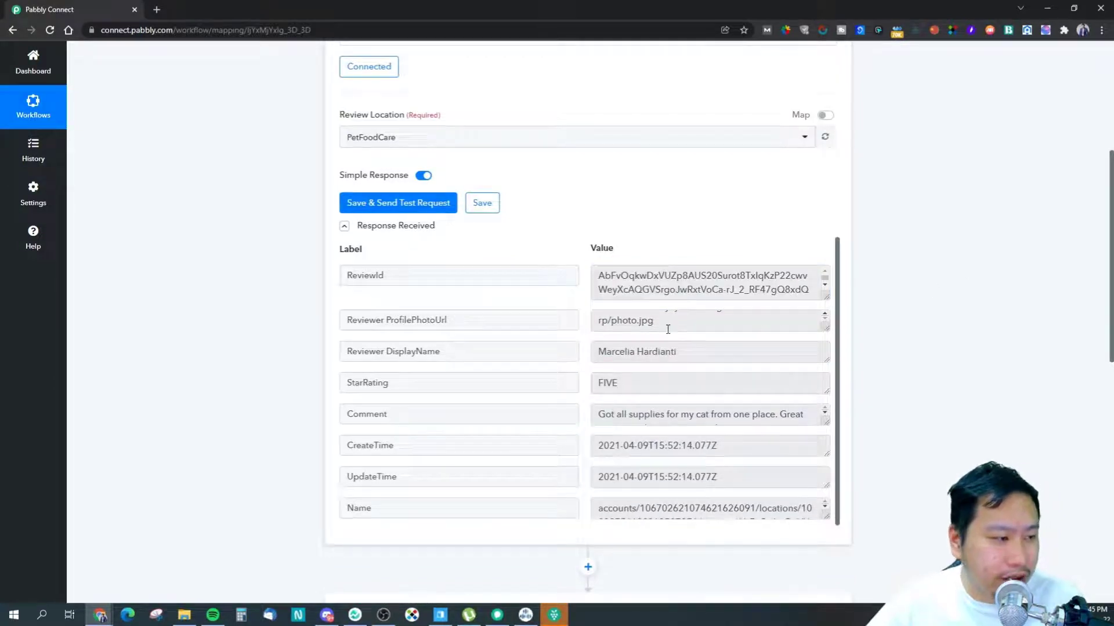
pyautogui.moveTo(828, 324); pyautogui.dragTo(828, 387)
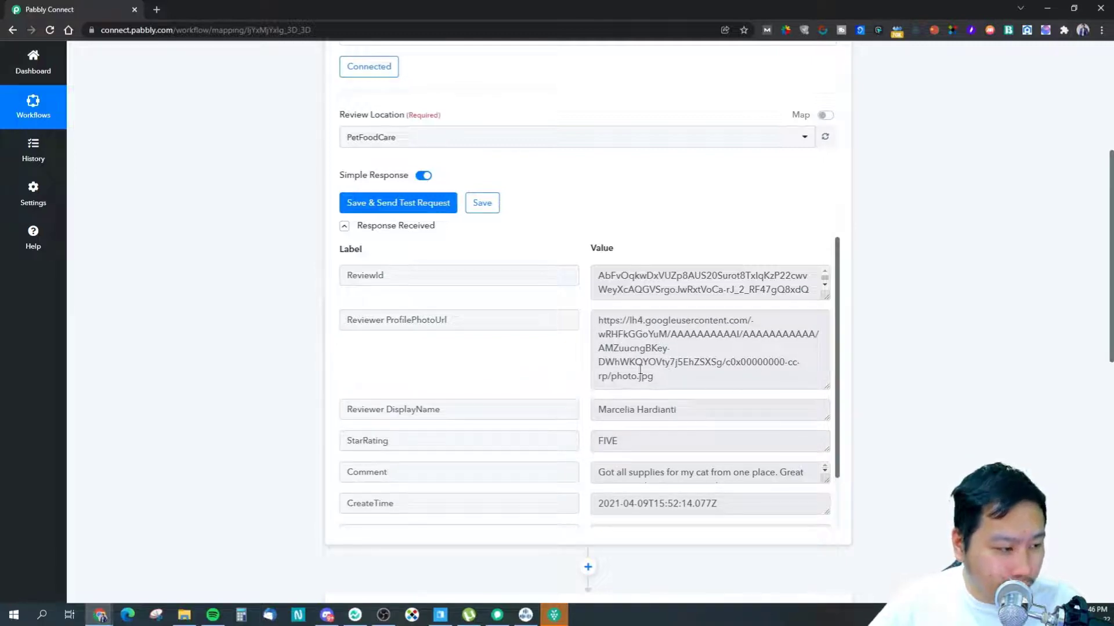
# Step: Inspect the reviewer display name, review comment and UpdateTime 2021-04-09T15:52:14.077Z
pyautogui.scroll(-1, 656, 384)
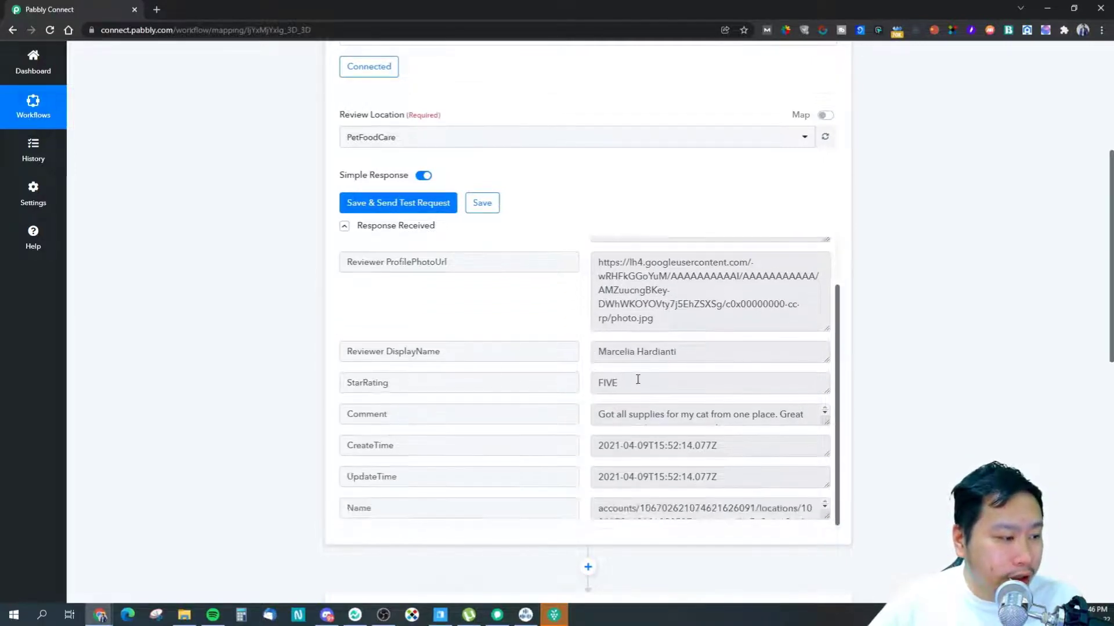
pyautogui.click(714, 350)
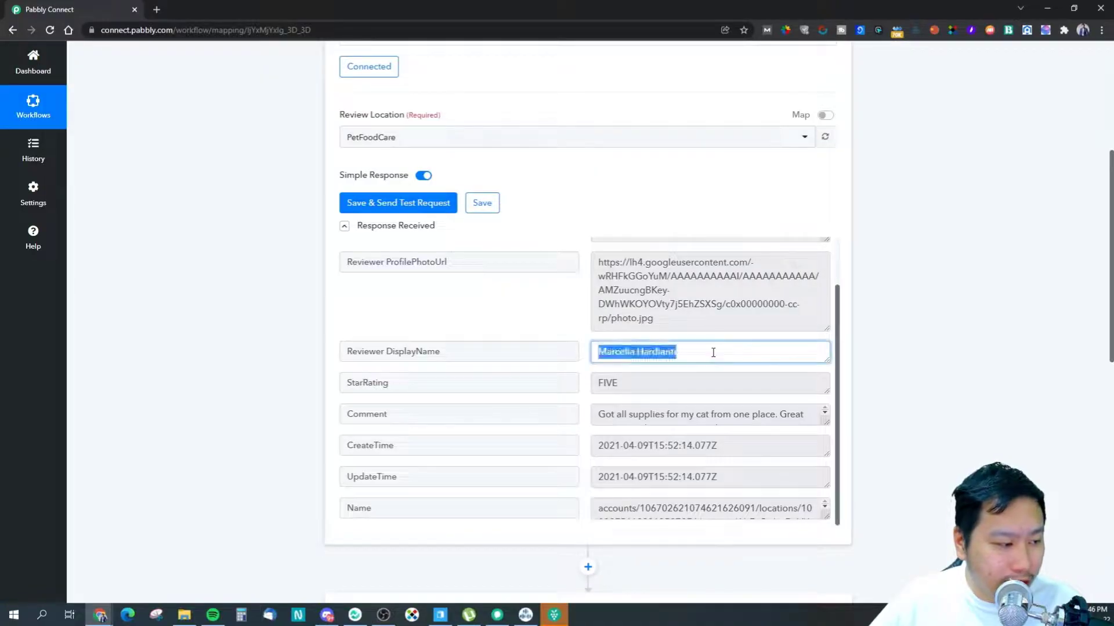
pyautogui.scroll(-1, 604, 390)
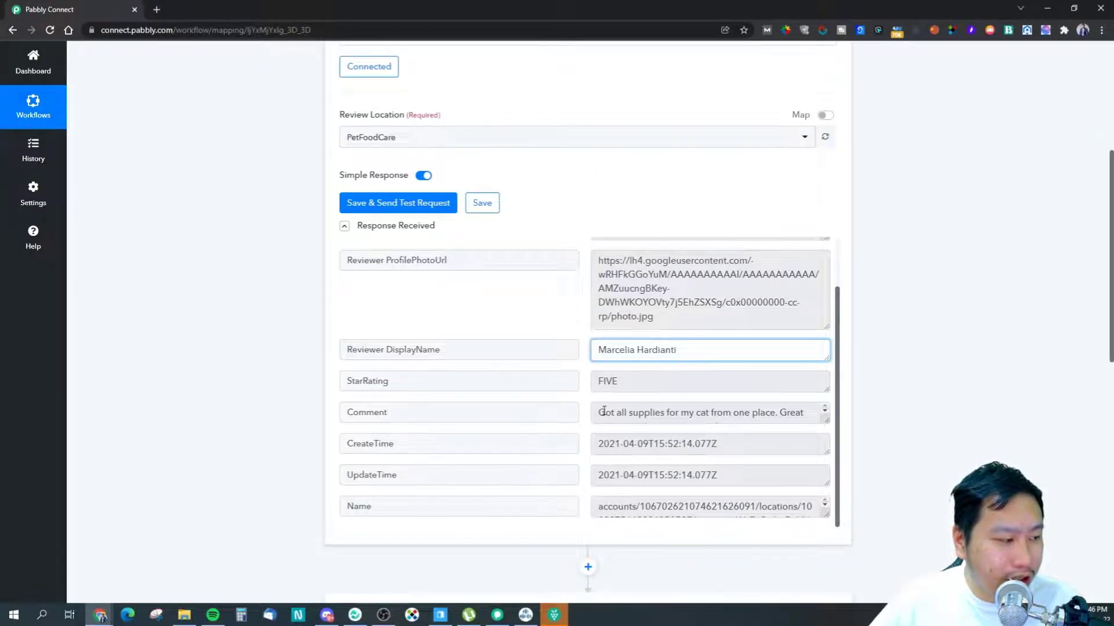
pyautogui.moveTo(604, 412); pyautogui.dragTo(727, 448)
pyautogui.scroll(-2, 586, 370)
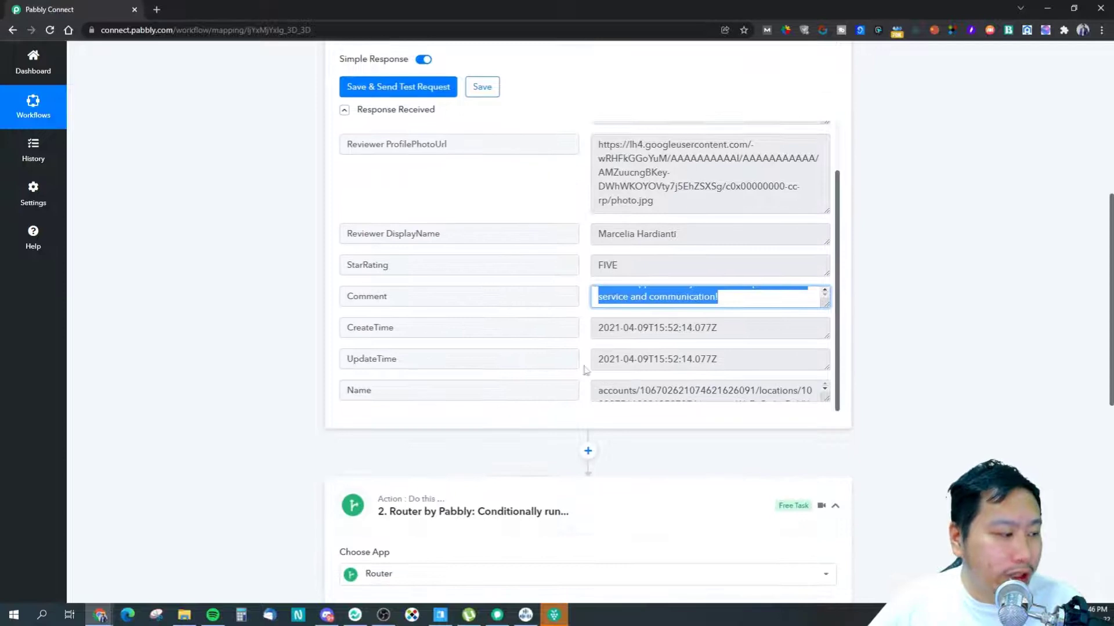
pyautogui.click(603, 326)
pyautogui.moveTo(623, 359); pyautogui.dragTo(689, 359)
pyautogui.click(681, 361)
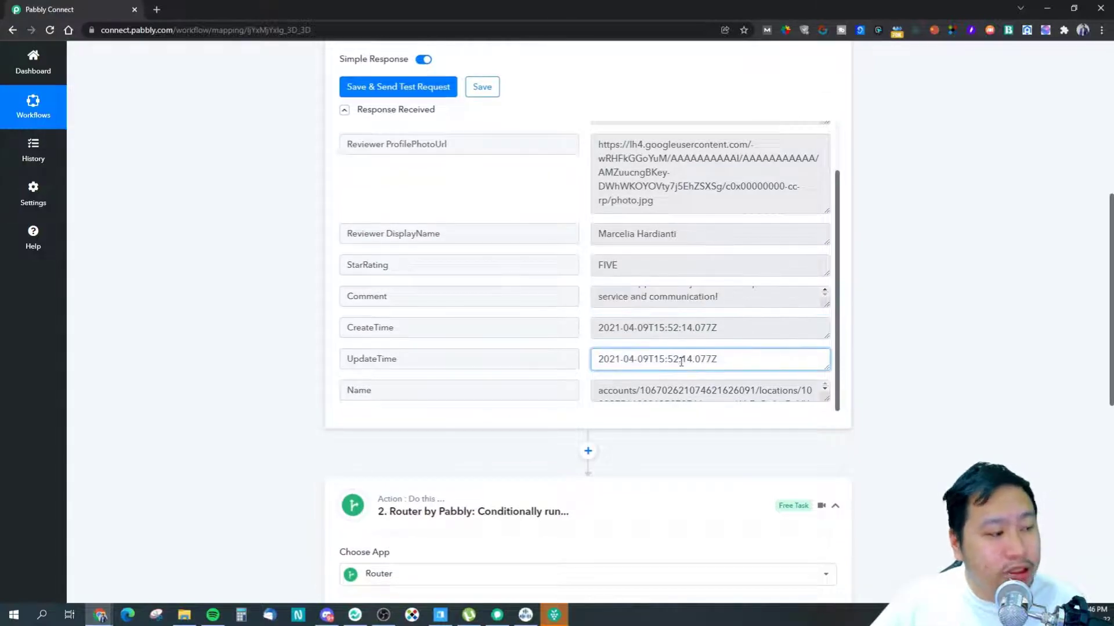
# Step: Examine the full review Name path combining account, location and review IDs
pyautogui.click(823, 399)
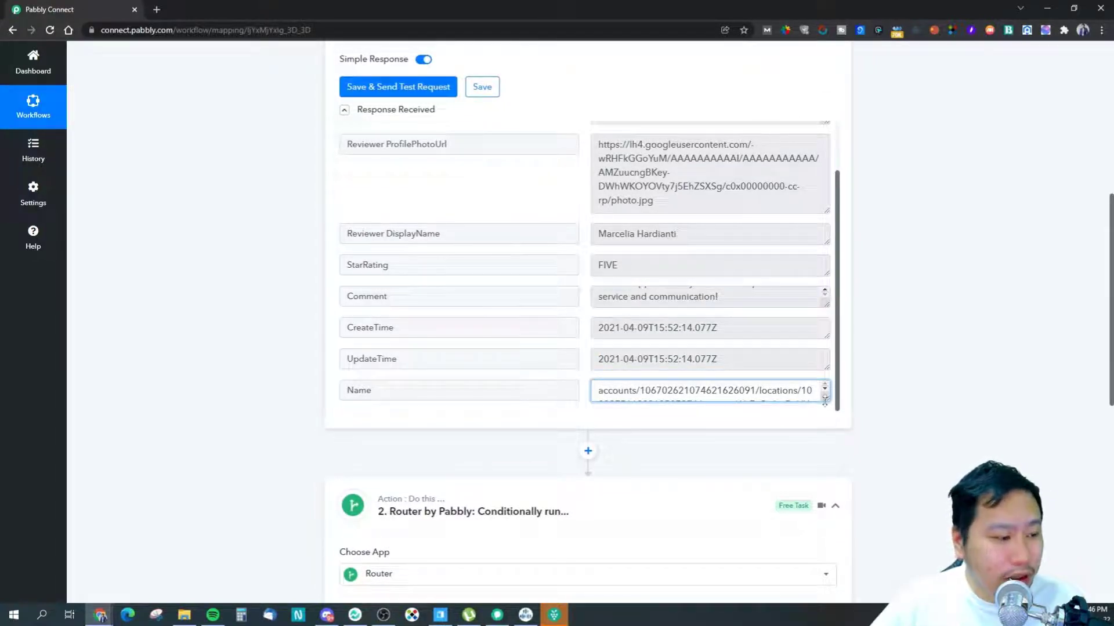
pyautogui.moveTo(823, 400); pyautogui.dragTo(821, 445)
pyautogui.click(913, 411)
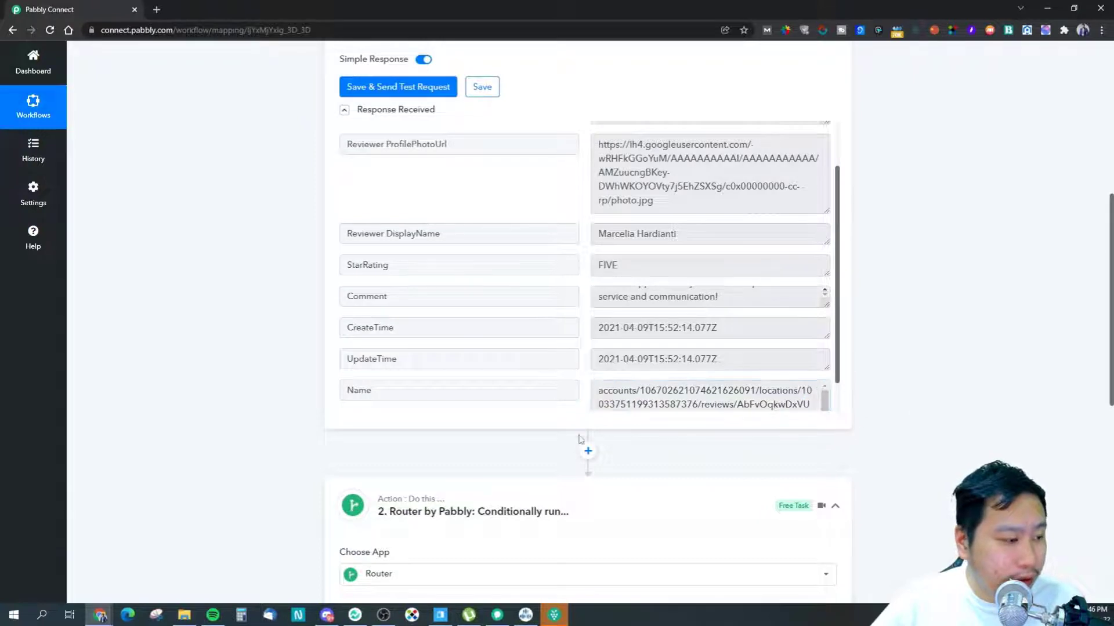
pyautogui.scroll(-1, 680, 396)
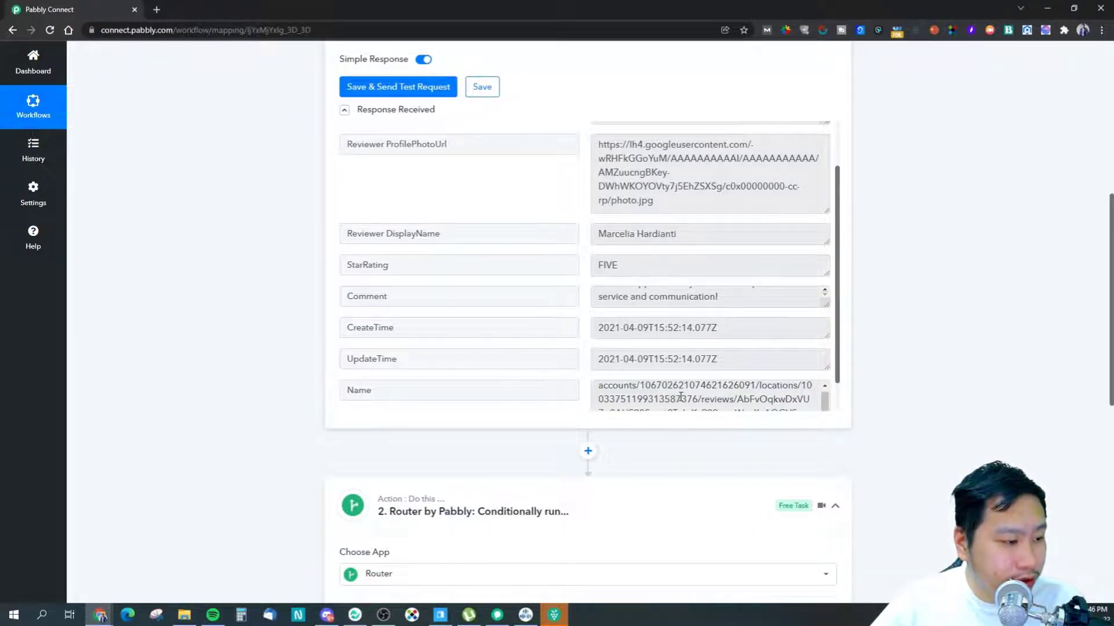
pyautogui.moveTo(652, 395); pyautogui.dragTo(698, 435)
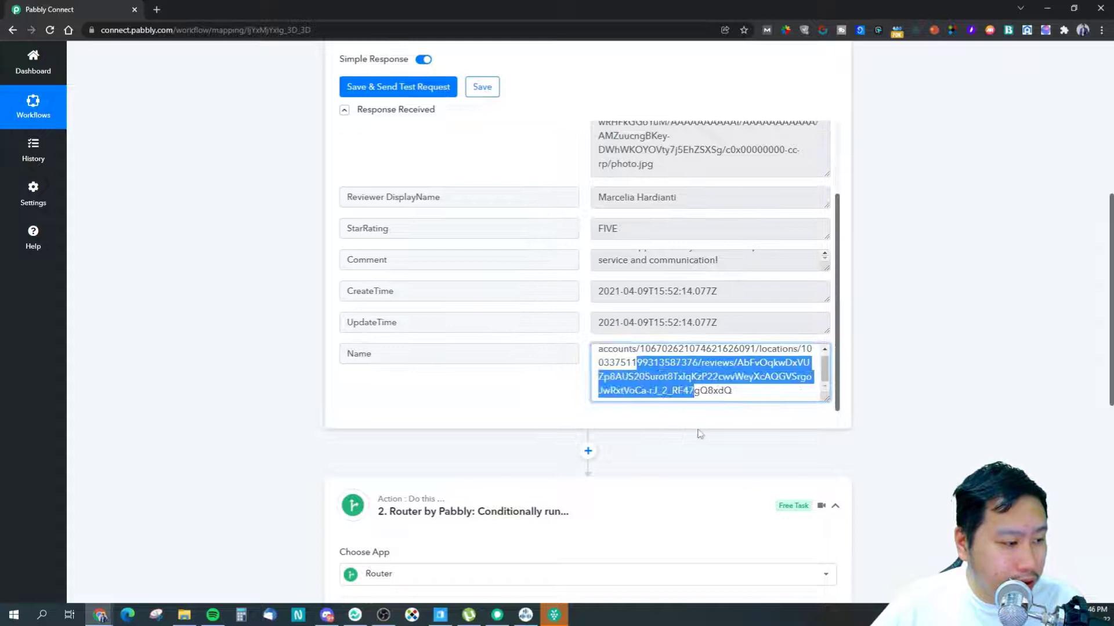
pyautogui.moveTo(732, 396); pyautogui.dragTo(610, 353)
pyautogui.click(860, 338)
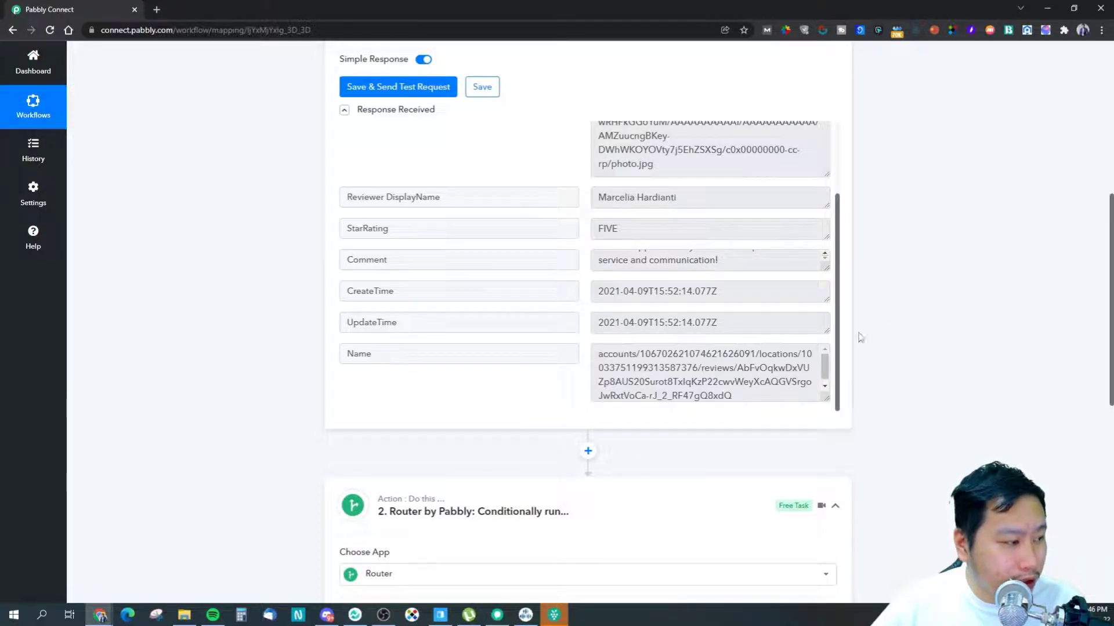
pyautogui.scroll(2, 460, 399)
pyautogui.scroll(-2, 499, 383)
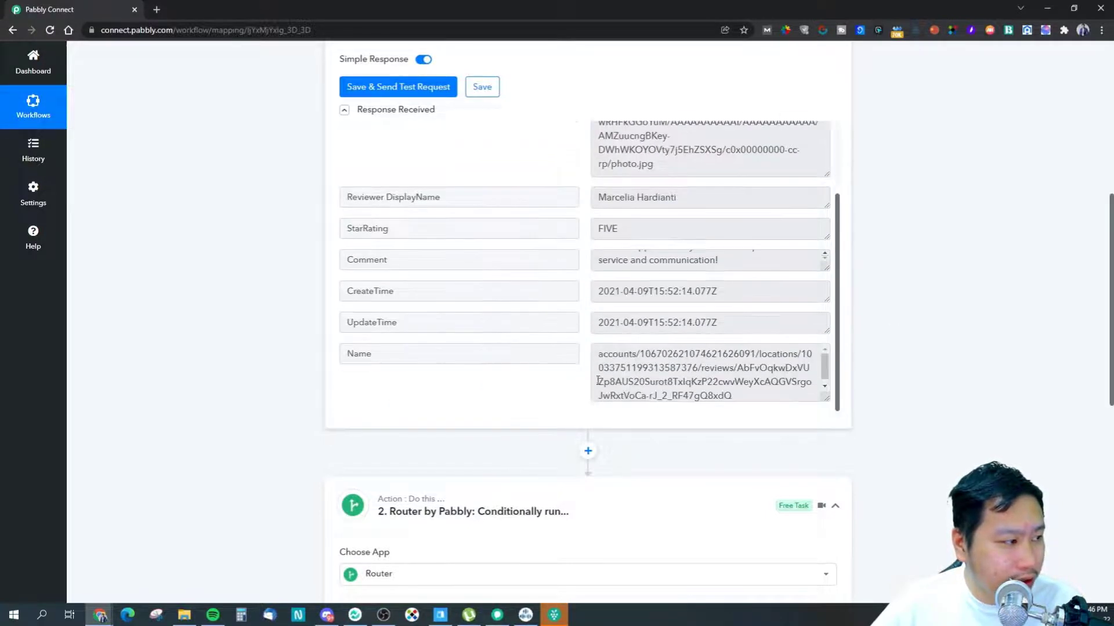
pyautogui.click(661, 385)
pyautogui.moveTo(740, 396); pyautogui.dragTo(589, 361)
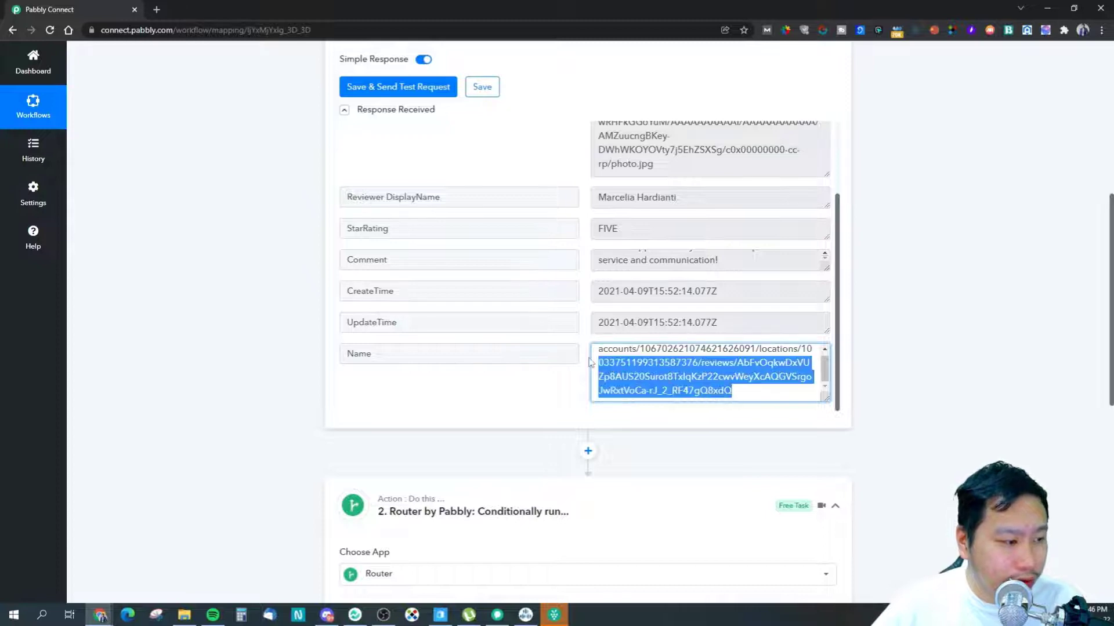
pyautogui.click(729, 402)
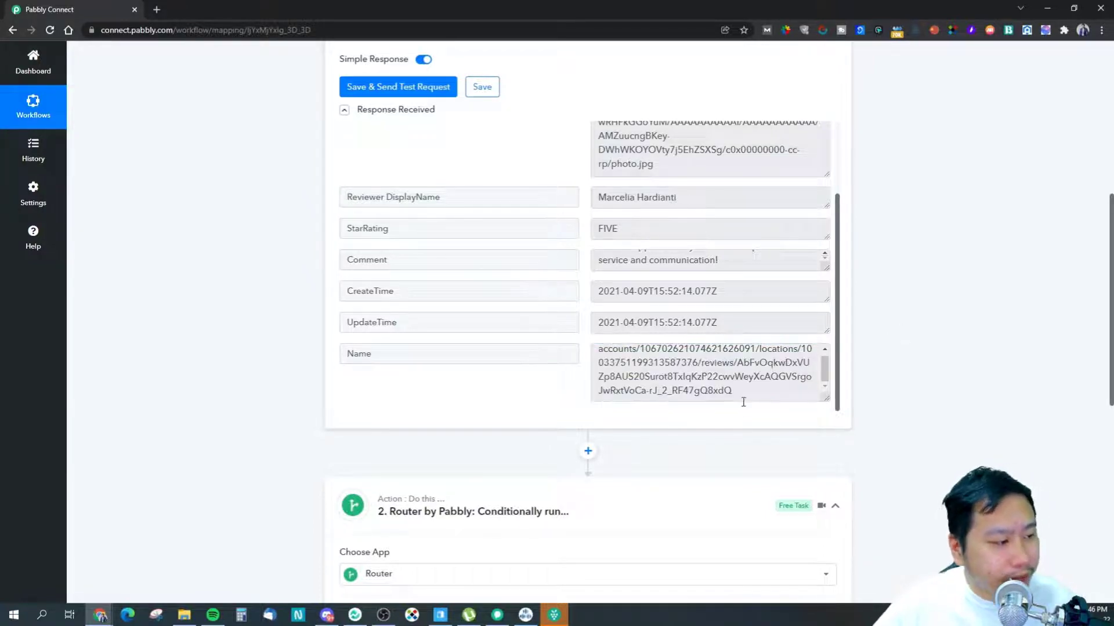
pyautogui.scroll(-2, 605, 443)
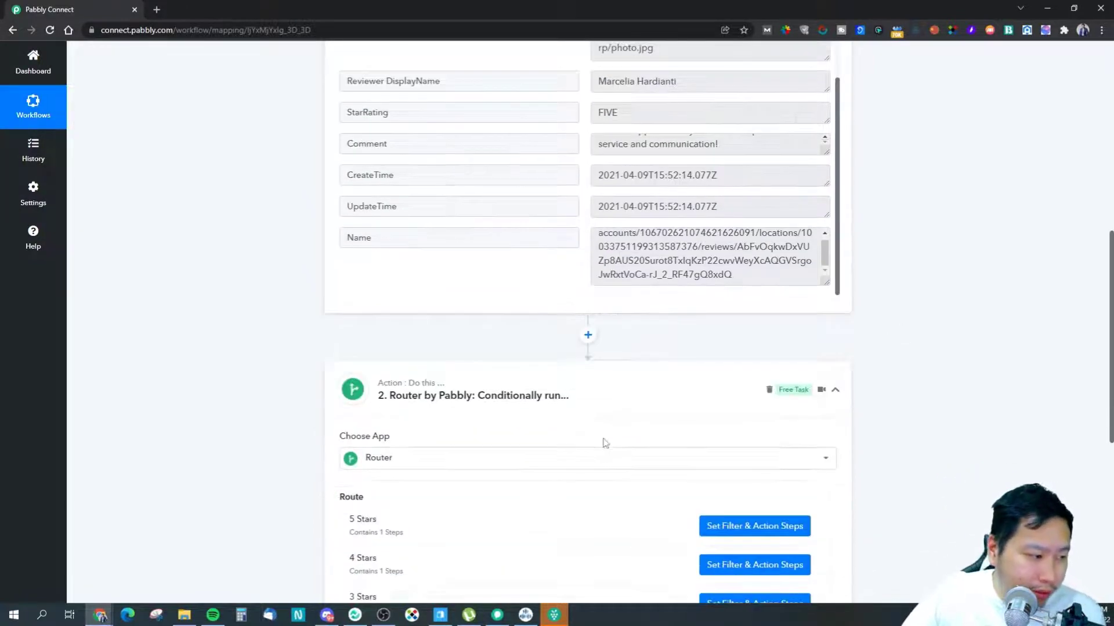
pyautogui.scroll(3, 581, 434)
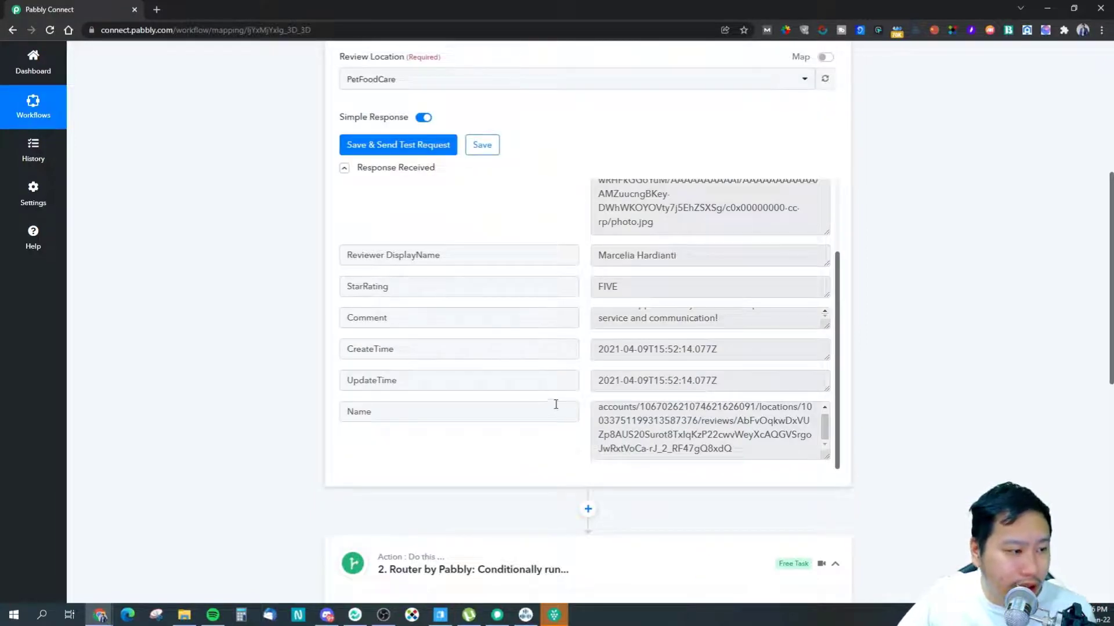
pyautogui.scroll(-3, 905, 400)
pyautogui.scroll(-3, 890, 403)
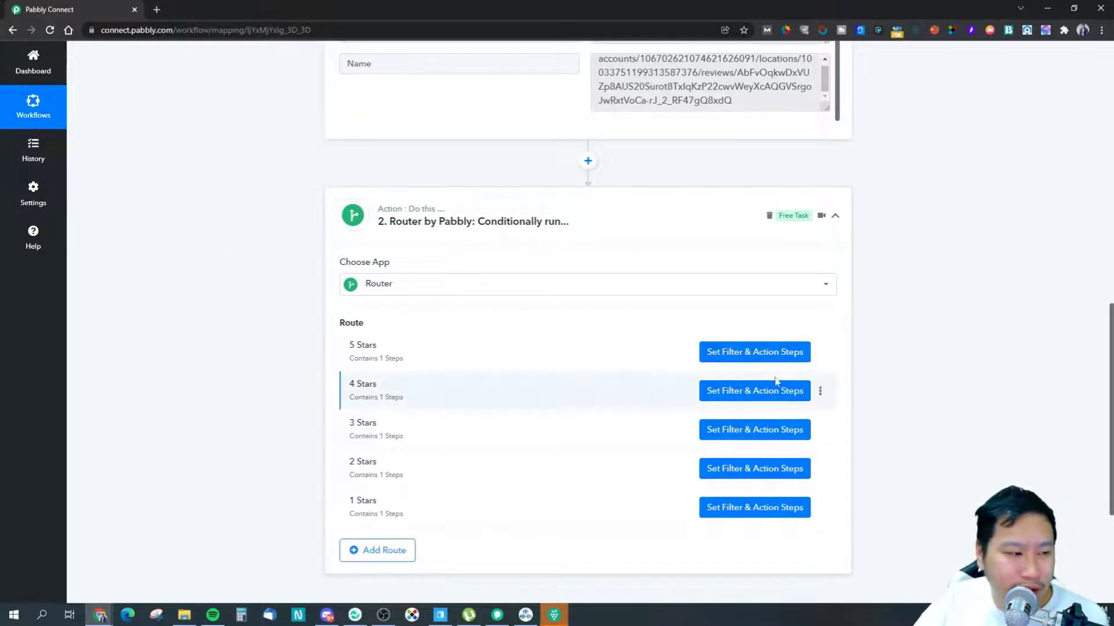
# Step: Open the 5 Stars route's filter and set the field StarRating : FIVE with Equal to
pyautogui.click(724, 352)
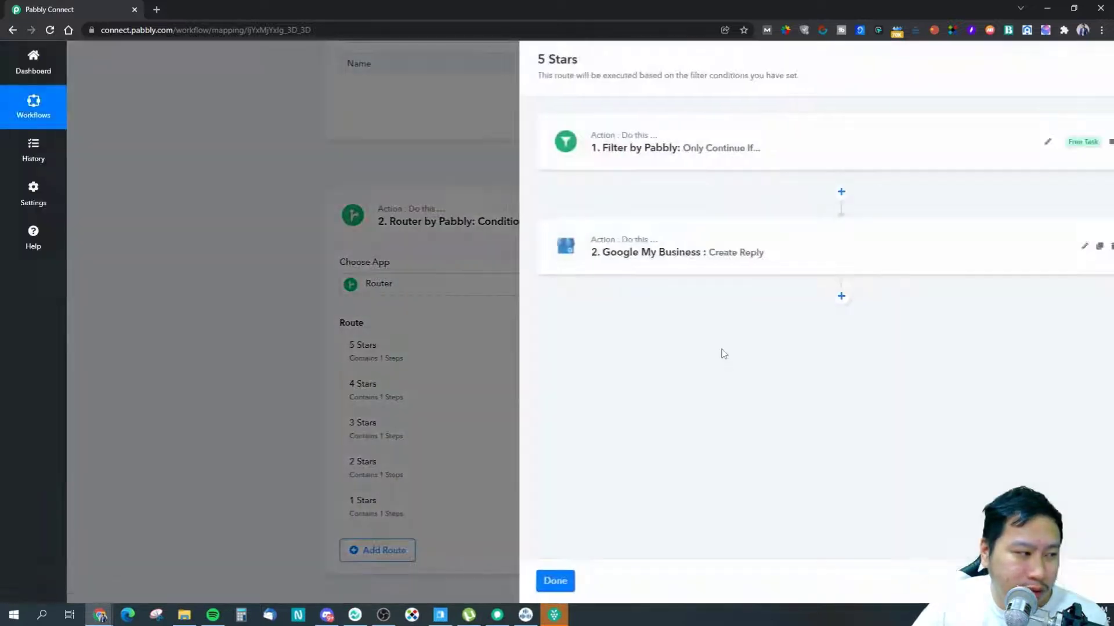
pyautogui.click(638, 149)
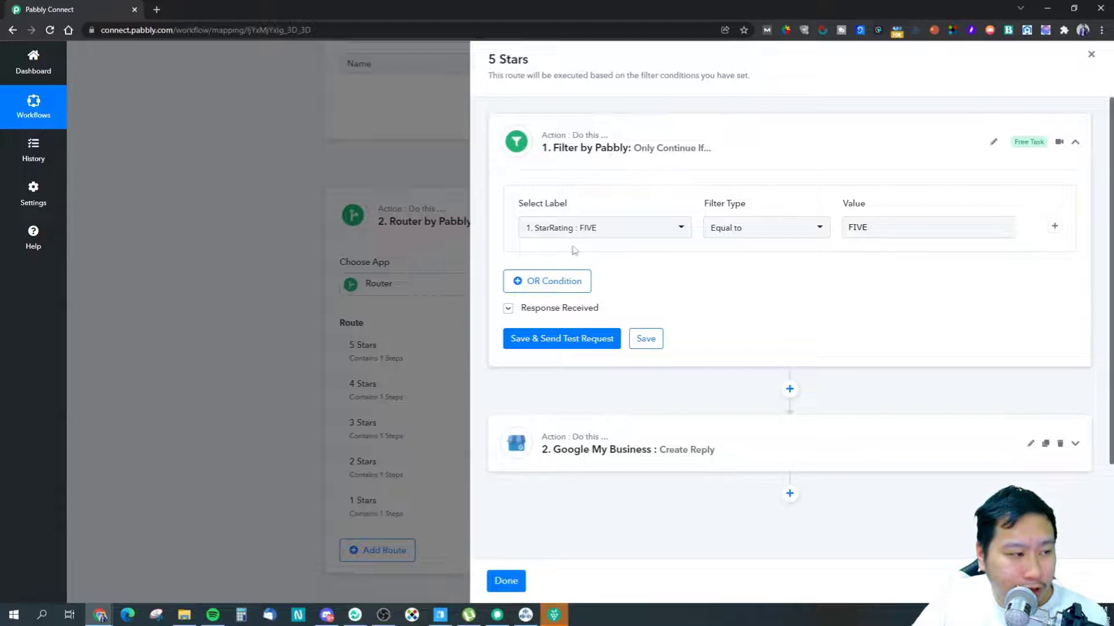
pyautogui.click(556, 228)
pyautogui.click(569, 286)
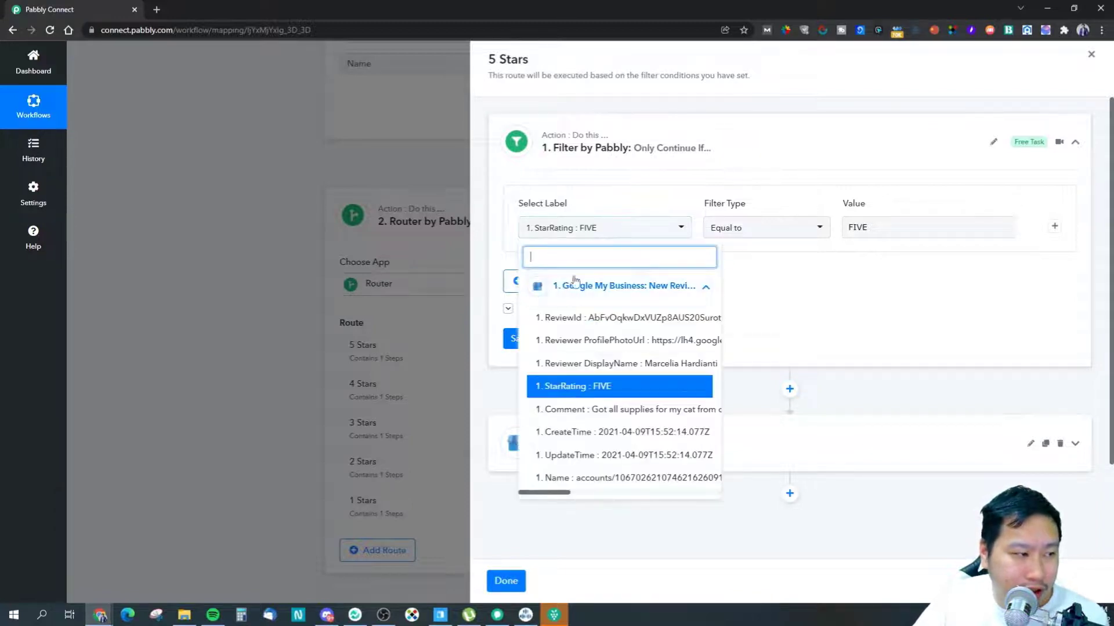
pyautogui.click(581, 391)
pyautogui.click(739, 235)
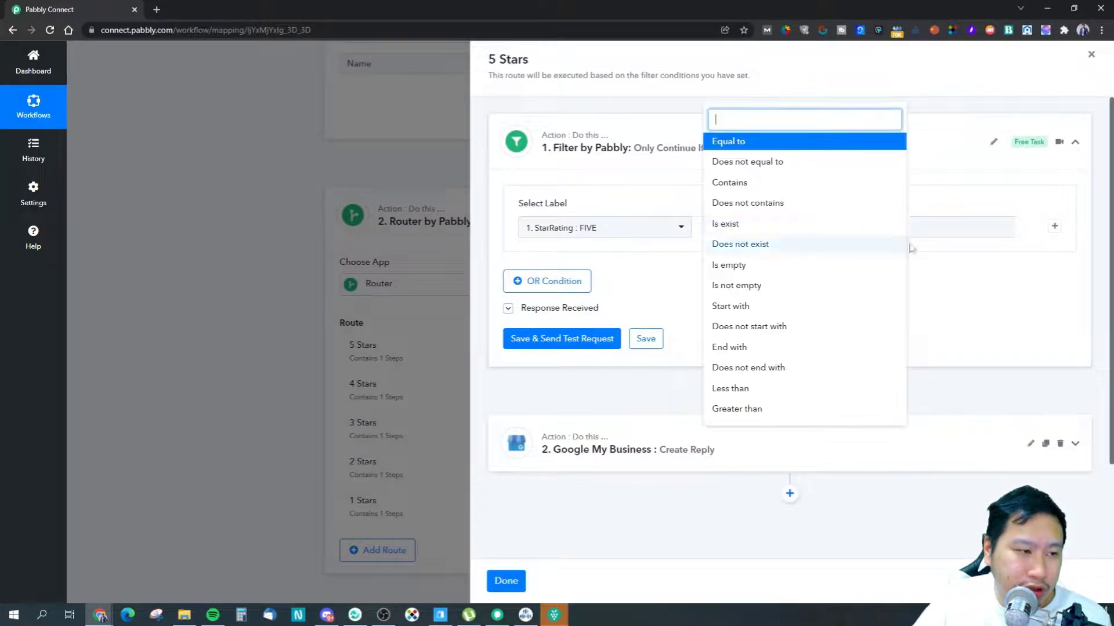
pyautogui.click(868, 227)
# Step: Check the filter value is FIVE, dismissing the data-insertion suggestions
pyautogui.doubleClick(858, 227)
pyautogui.click(832, 274)
pyautogui.click(878, 229)
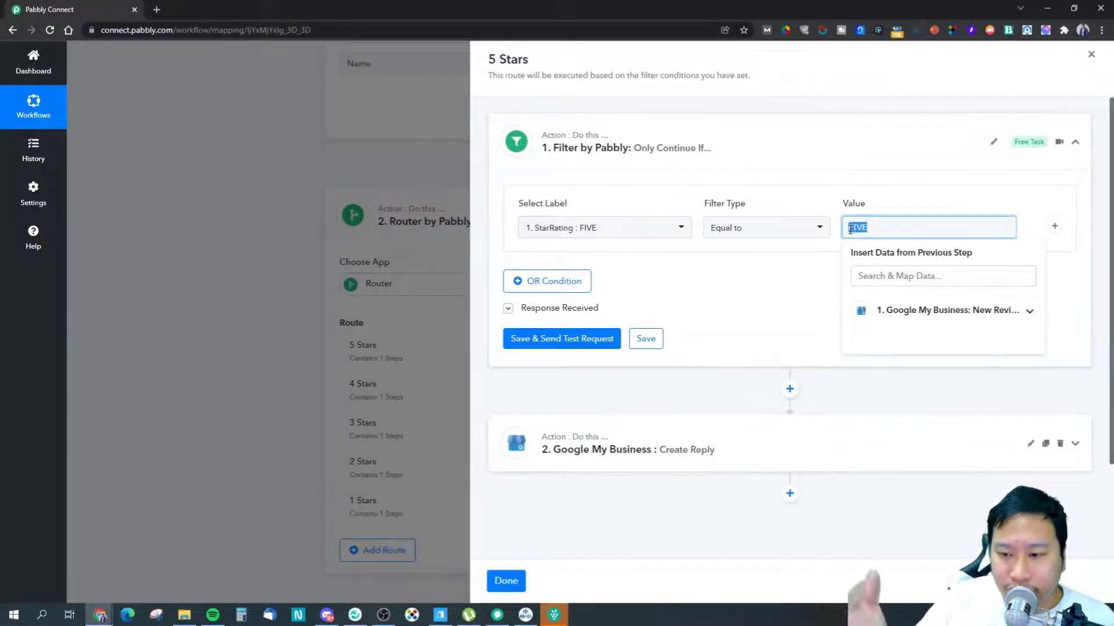
pyautogui.click(790, 276)
pyautogui.click(878, 232)
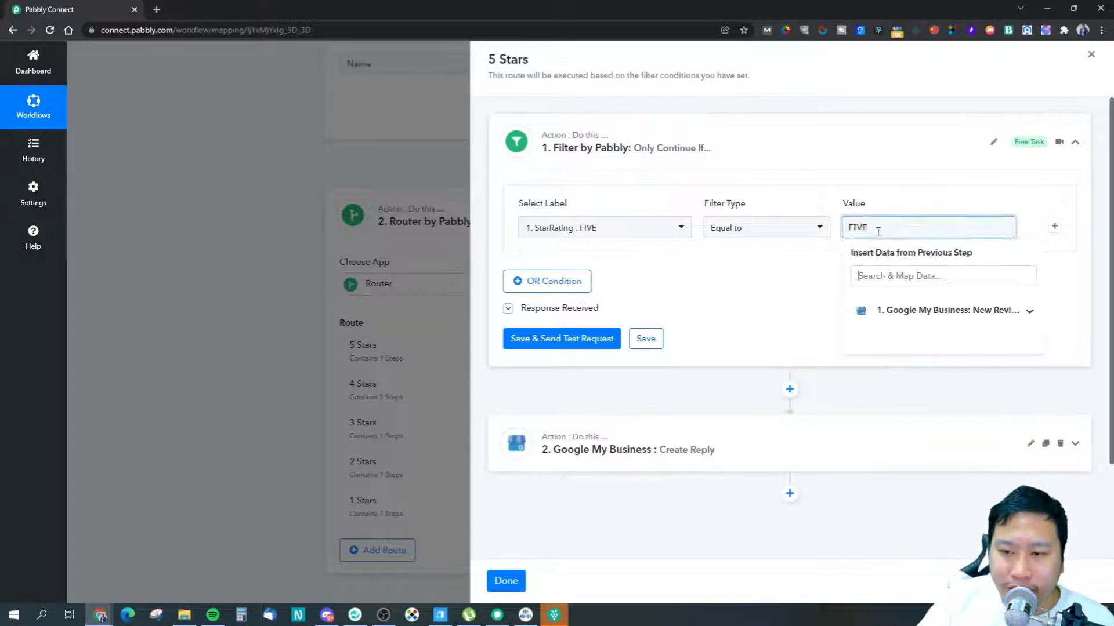
pyautogui.click(876, 225)
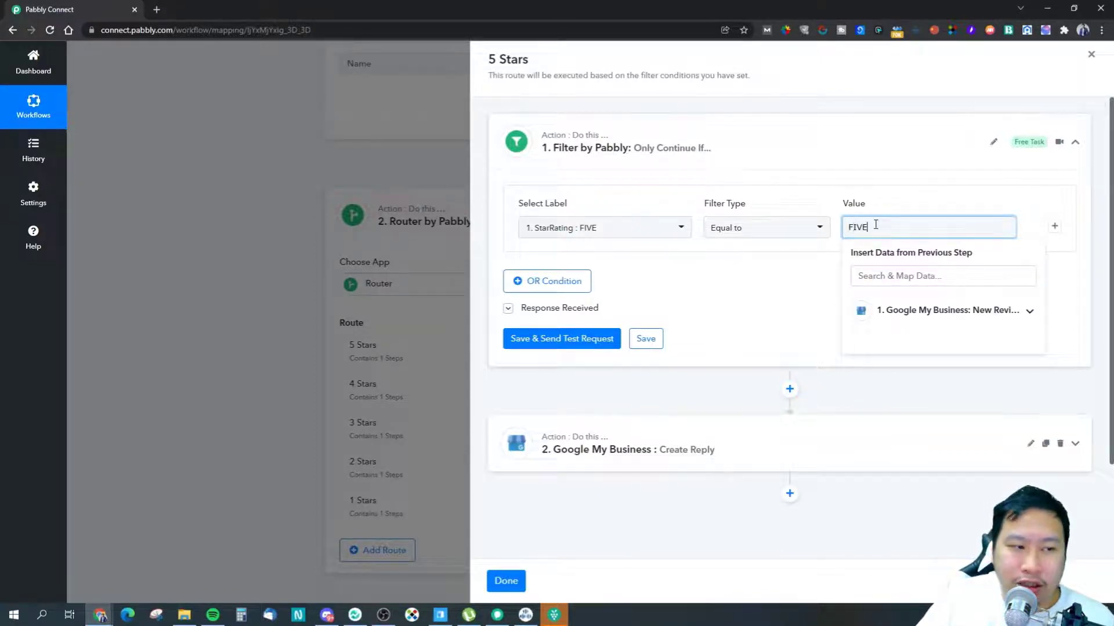
pyautogui.click(867, 227)
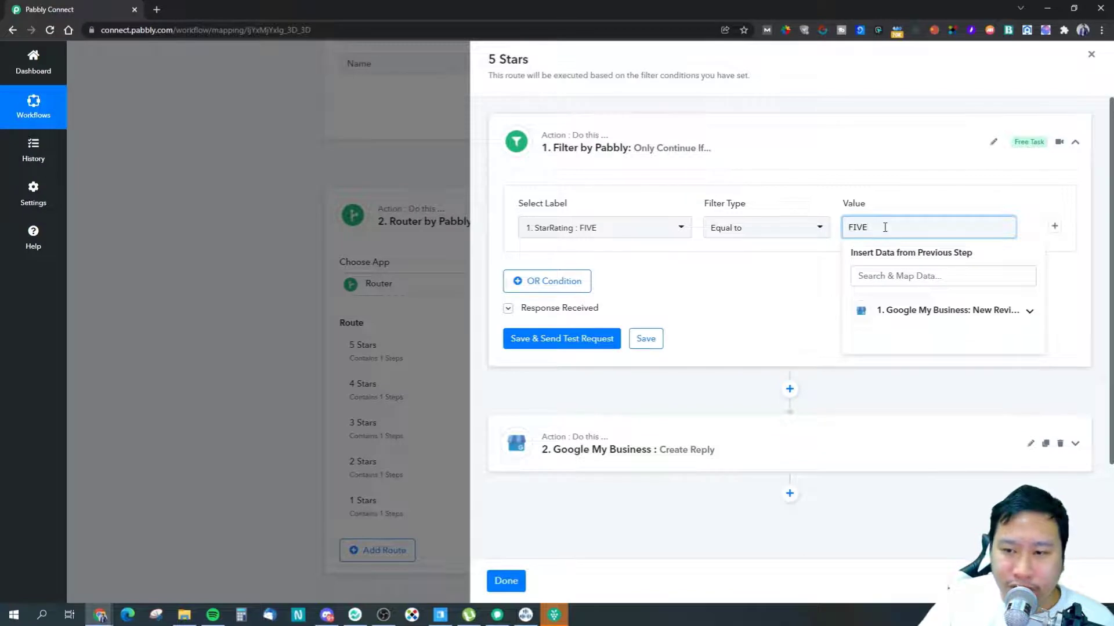
pyautogui.click(805, 260)
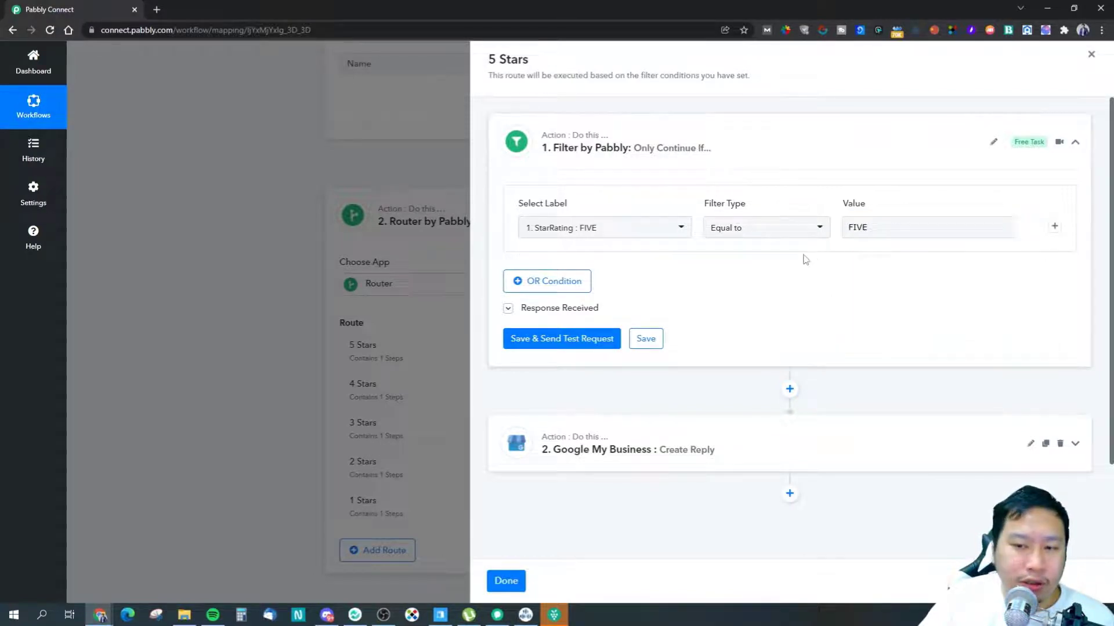
# Step: Reconfirm Equal to as the comparison and FIVE as the filter value
pyautogui.click(723, 229)
pyautogui.click(903, 237)
pyautogui.click(902, 238)
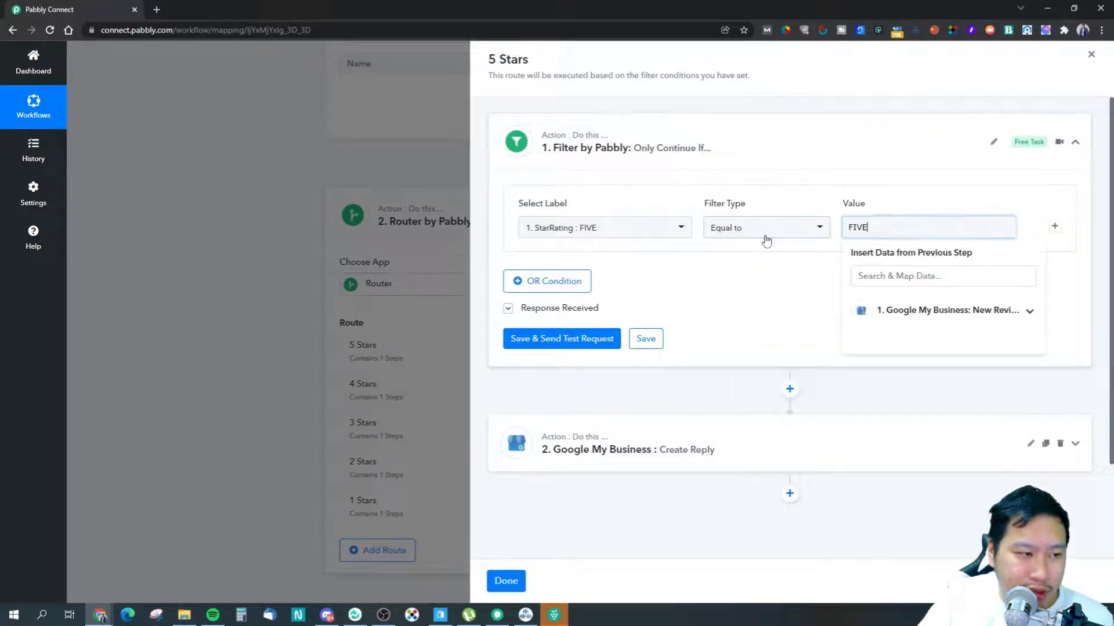
pyautogui.click(763, 240)
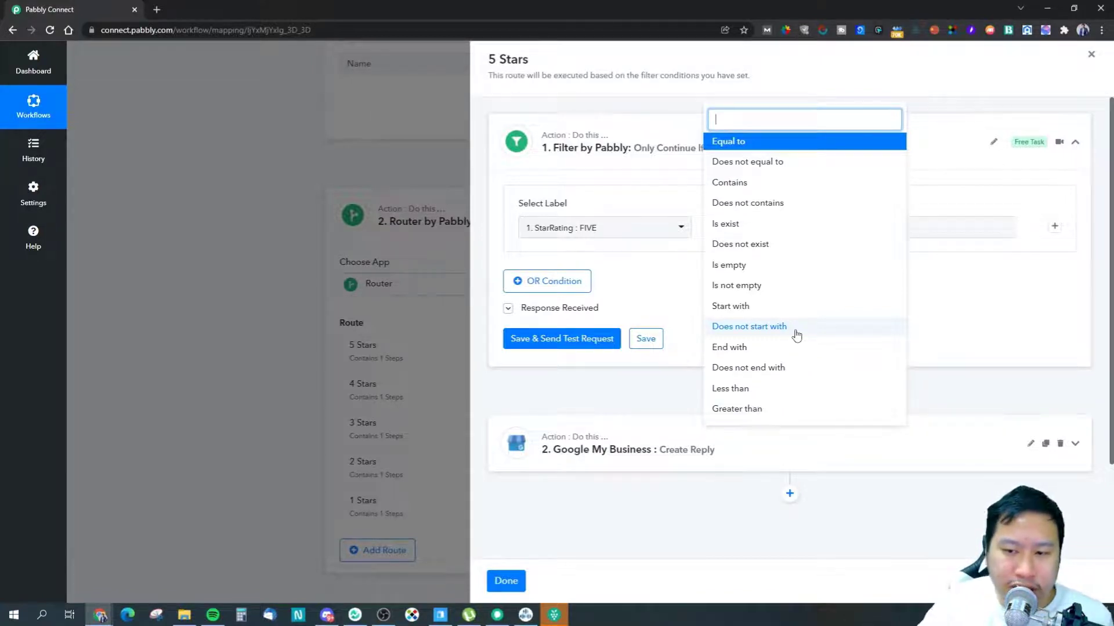
pyautogui.click(940, 286)
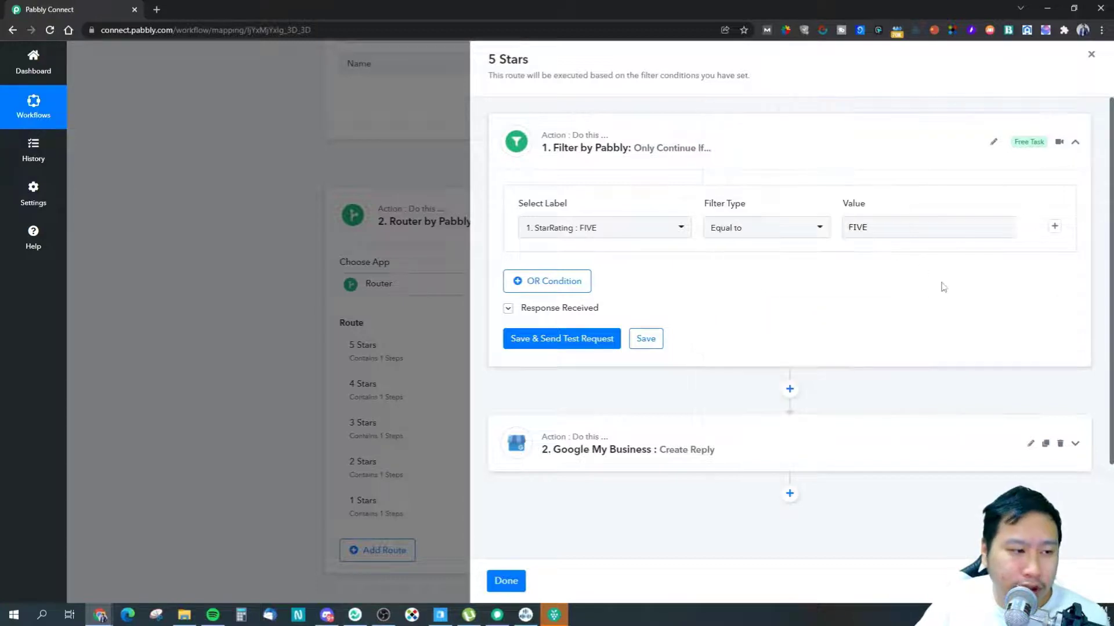
pyautogui.click(868, 226)
pyautogui.doubleClick(859, 227)
pyautogui.click(899, 277)
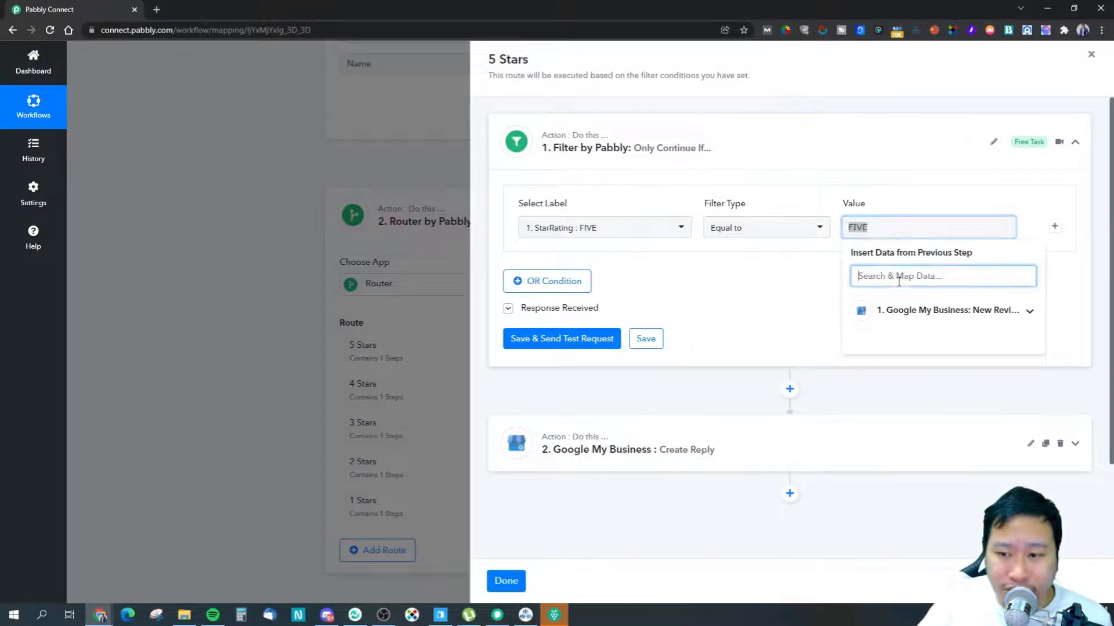
pyautogui.click(729, 280)
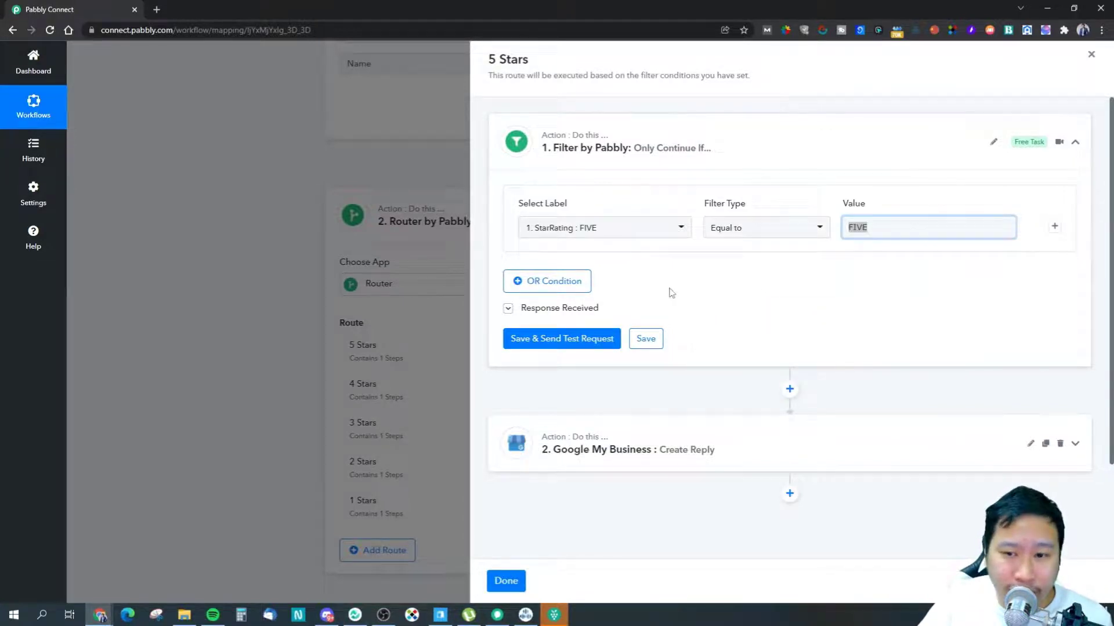
pyautogui.click(885, 229)
pyautogui.click(775, 282)
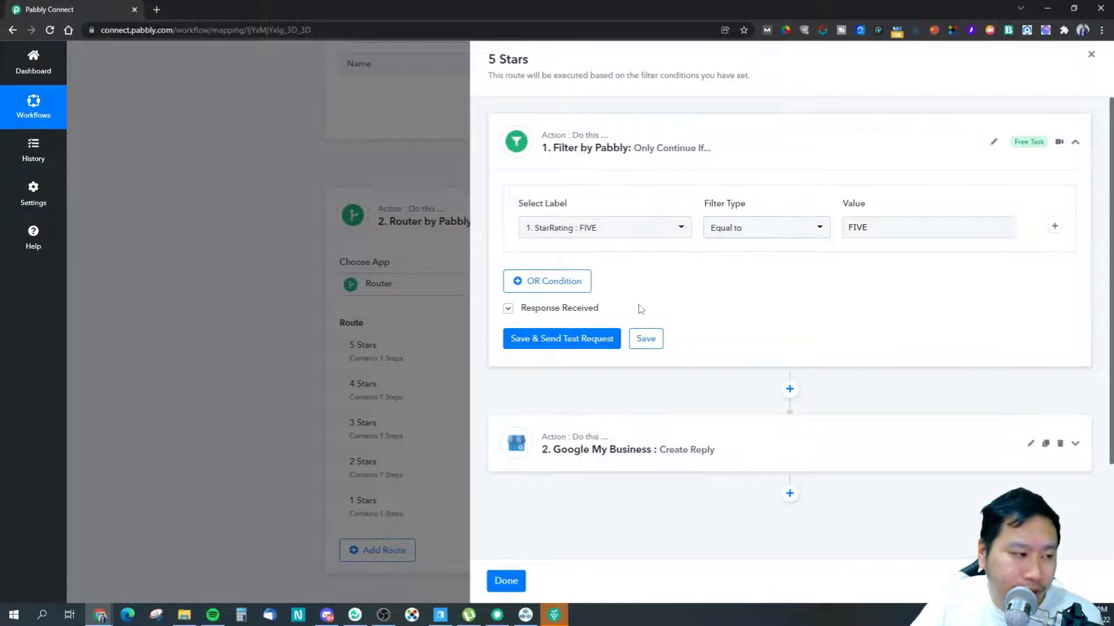
# Step: Expand the Google My Business reply step and keep Create Reply as its action event
pyautogui.scroll(-2, 586, 403)
pyautogui.click(659, 348)
pyautogui.scroll(-4, 563, 399)
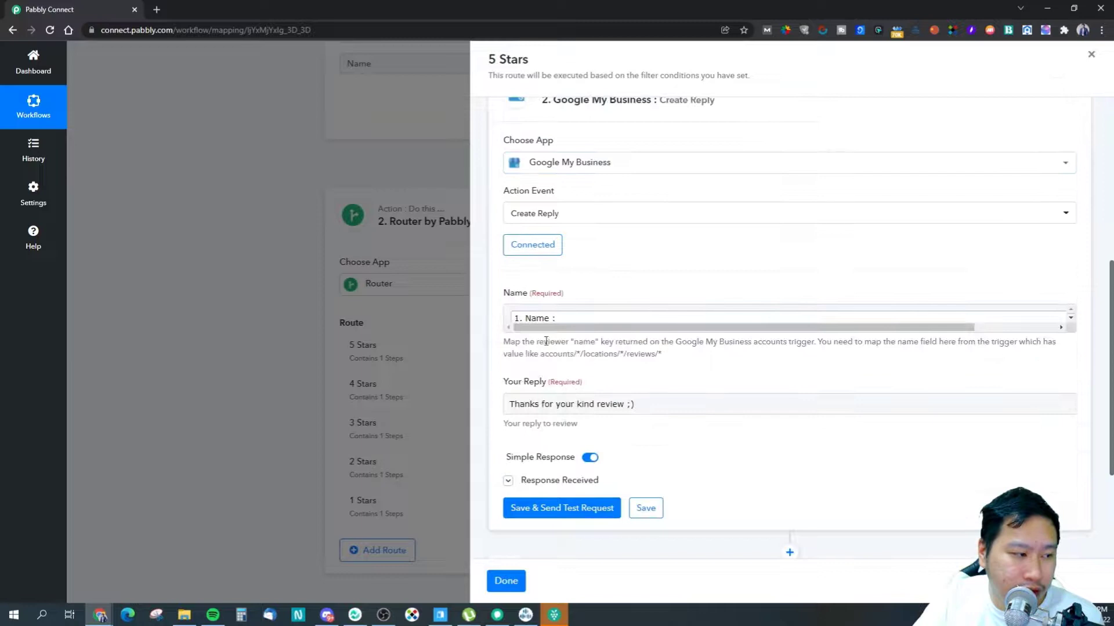
pyautogui.click(1009, 214)
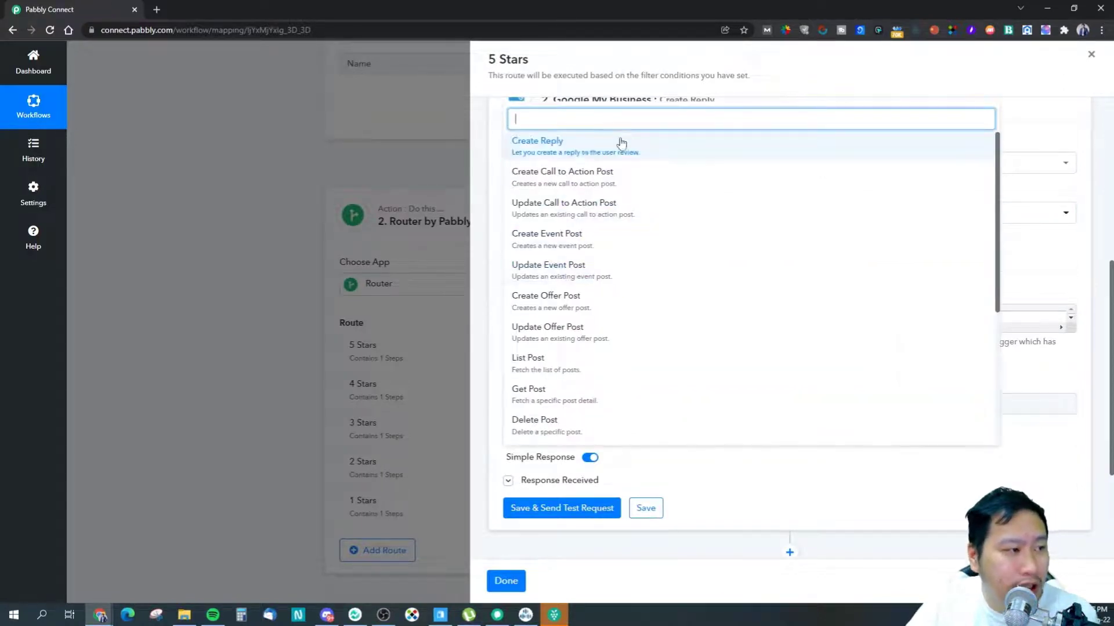
pyautogui.scroll(-5, 629, 246)
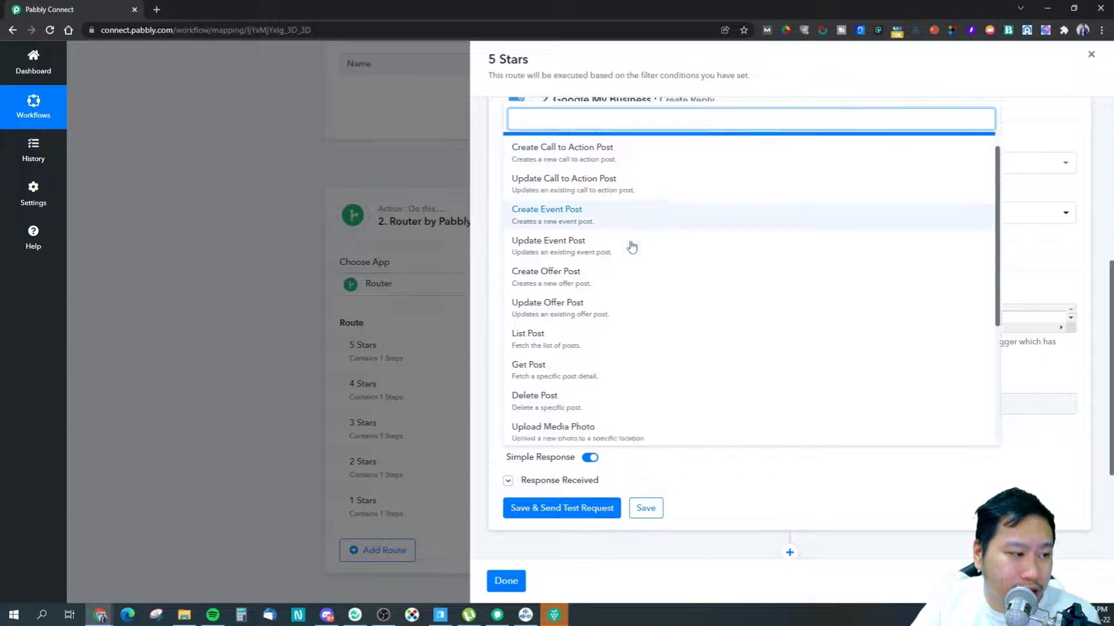
pyautogui.scroll(5, 655, 342)
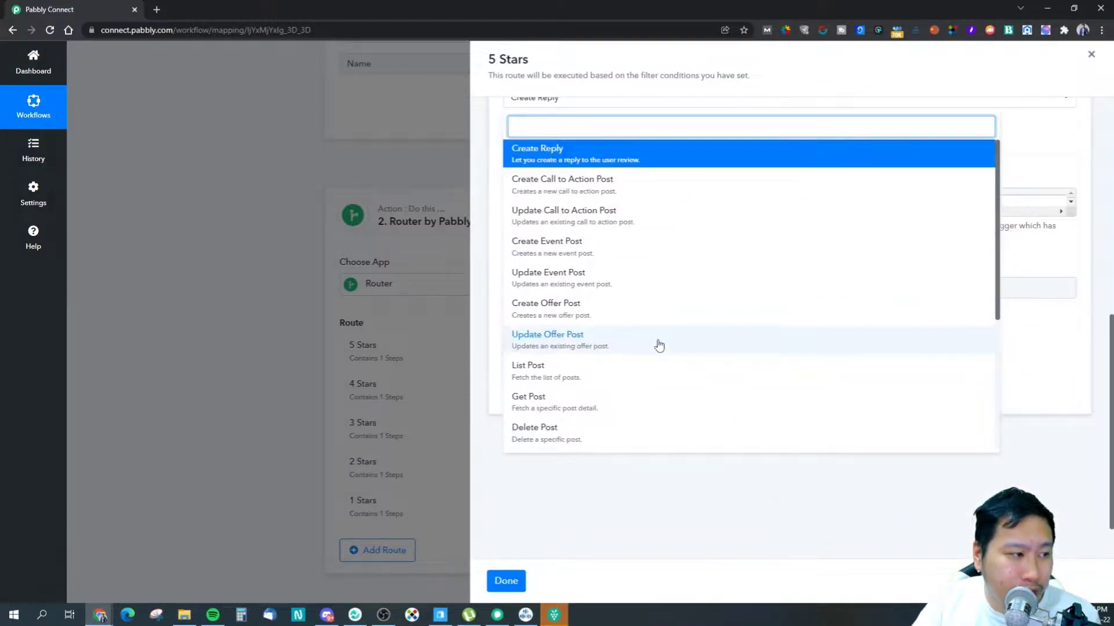
pyautogui.click(541, 163)
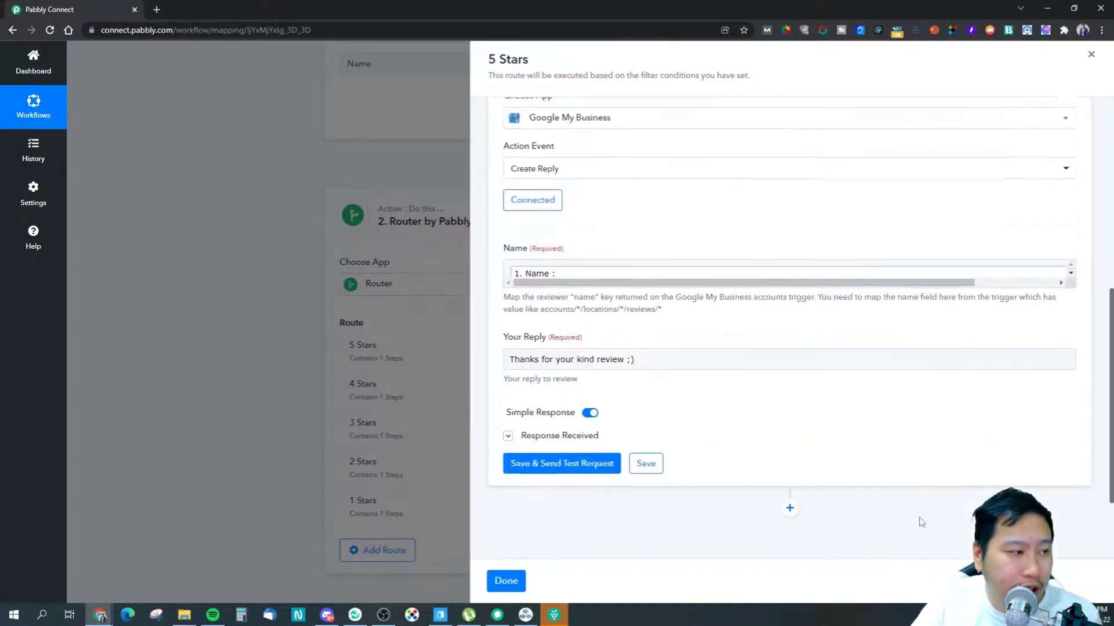
pyautogui.scroll(2, 578, 350)
# Step: Map the Name field to '1. Name' from the Google My Business: New Review data
pyautogui.click(1051, 369)
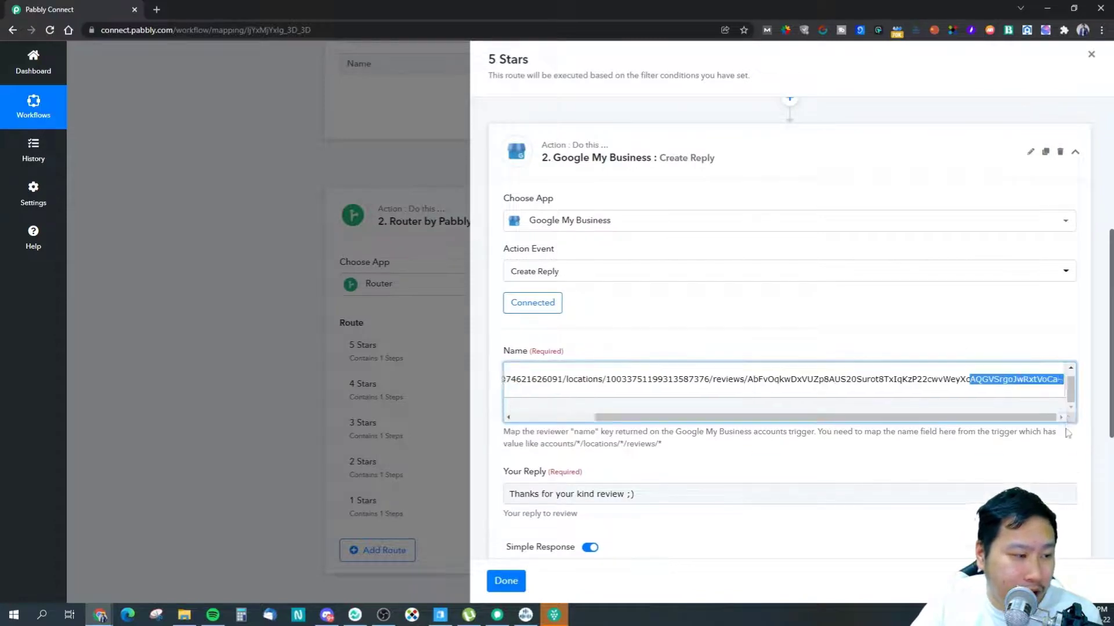
pyautogui.click(1072, 445)
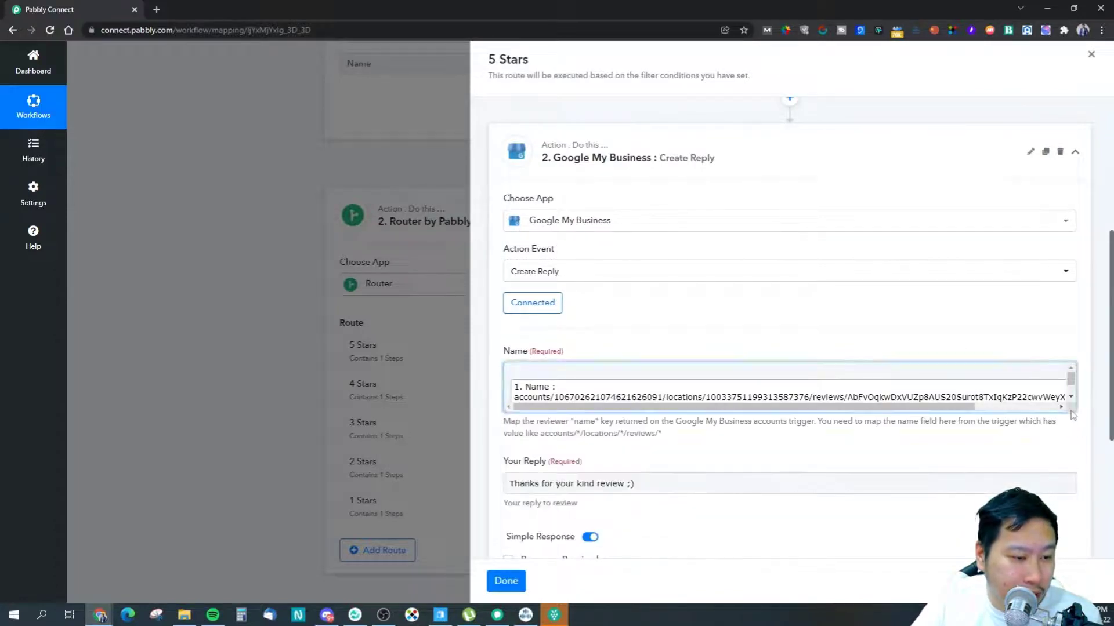
pyautogui.click(1067, 413)
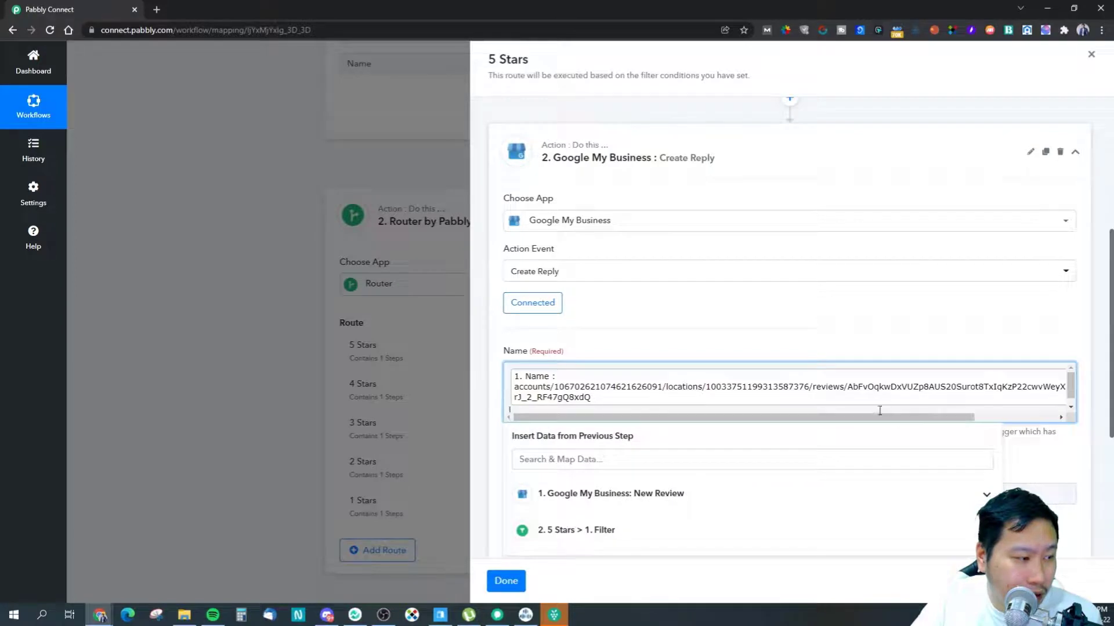
pyautogui.scroll(-1, 1024, 421)
pyautogui.scroll(1, 1025, 422)
pyautogui.click(1026, 432)
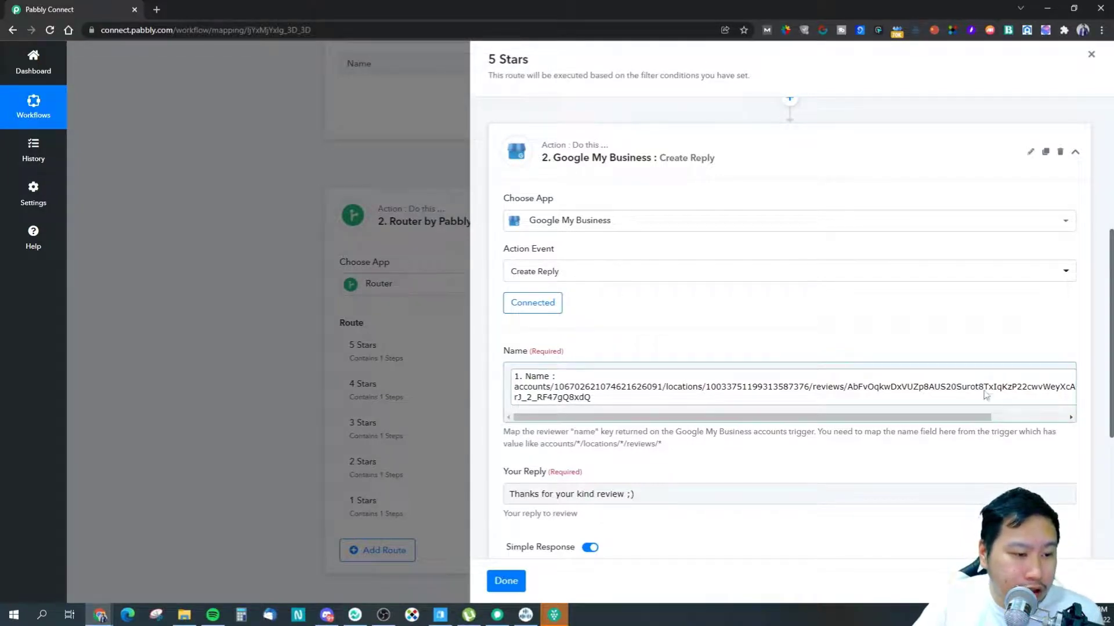
pyautogui.click(580, 398)
pyautogui.click(654, 503)
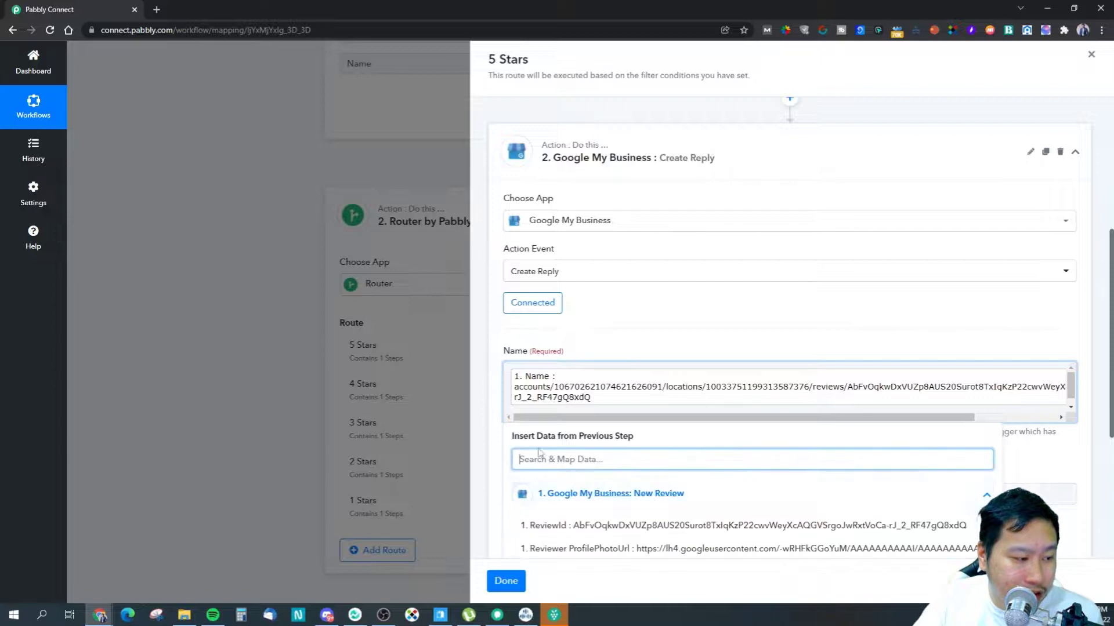
pyautogui.scroll(-3, 627, 498)
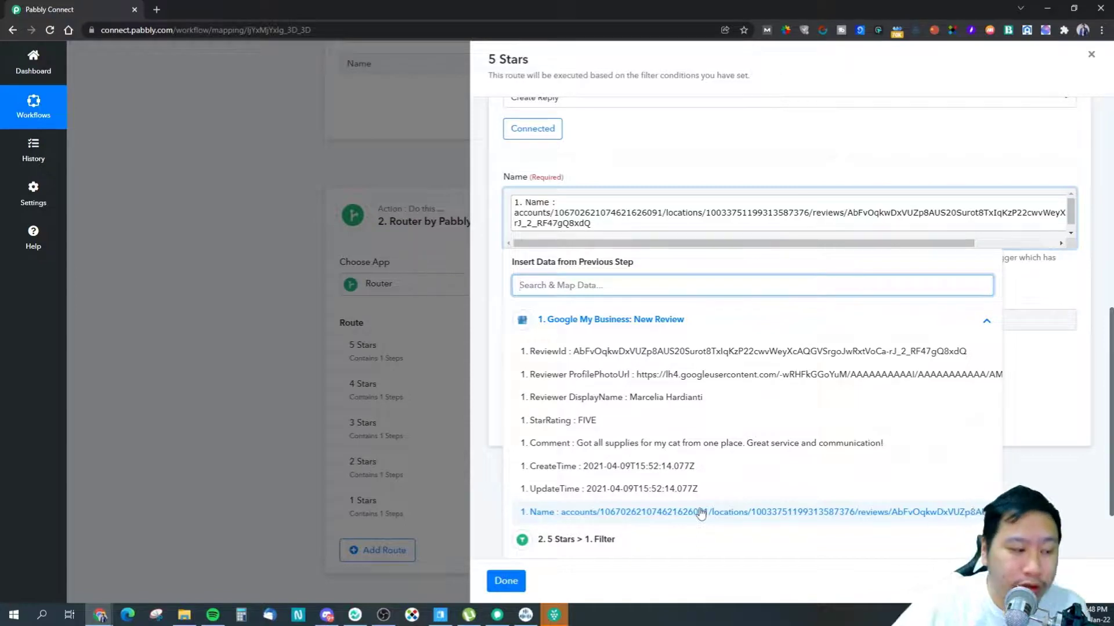
# Step: Insert Reviewer DisplayName after 'Thanks for your kind review,' in the 5 Stars reply
pyautogui.click(486, 277)
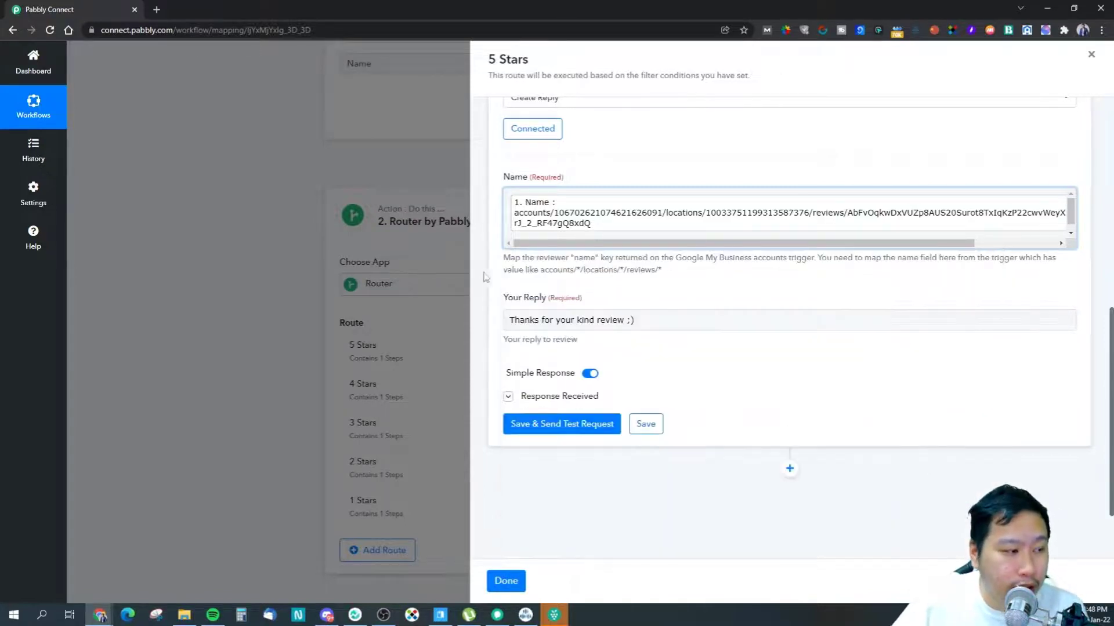
pyautogui.click(631, 319)
pyautogui.click(496, 336)
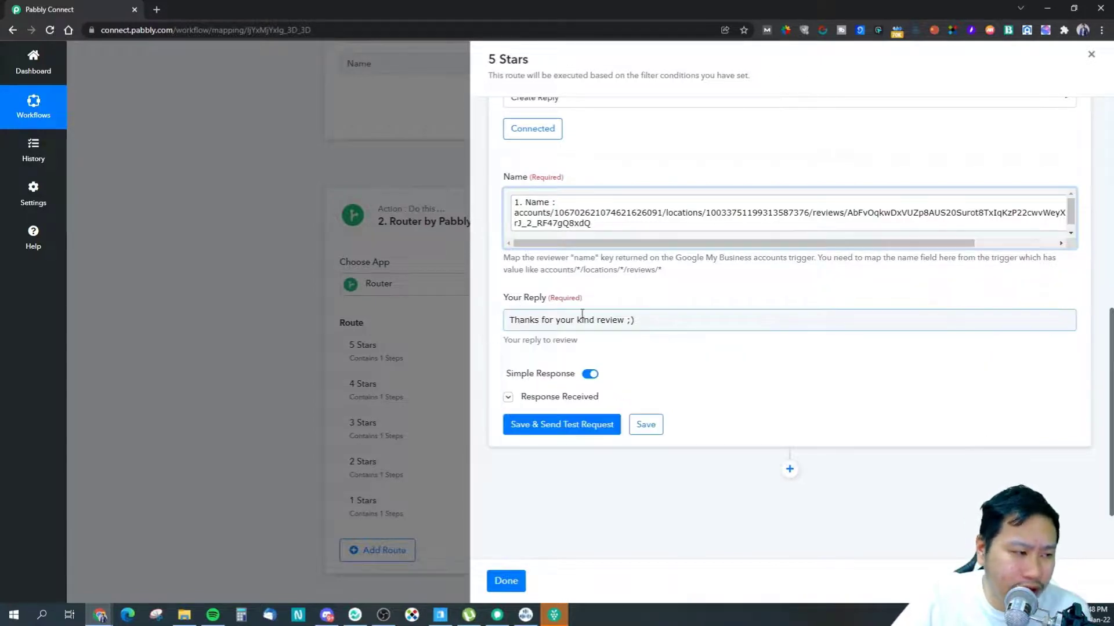
pyautogui.click(631, 322)
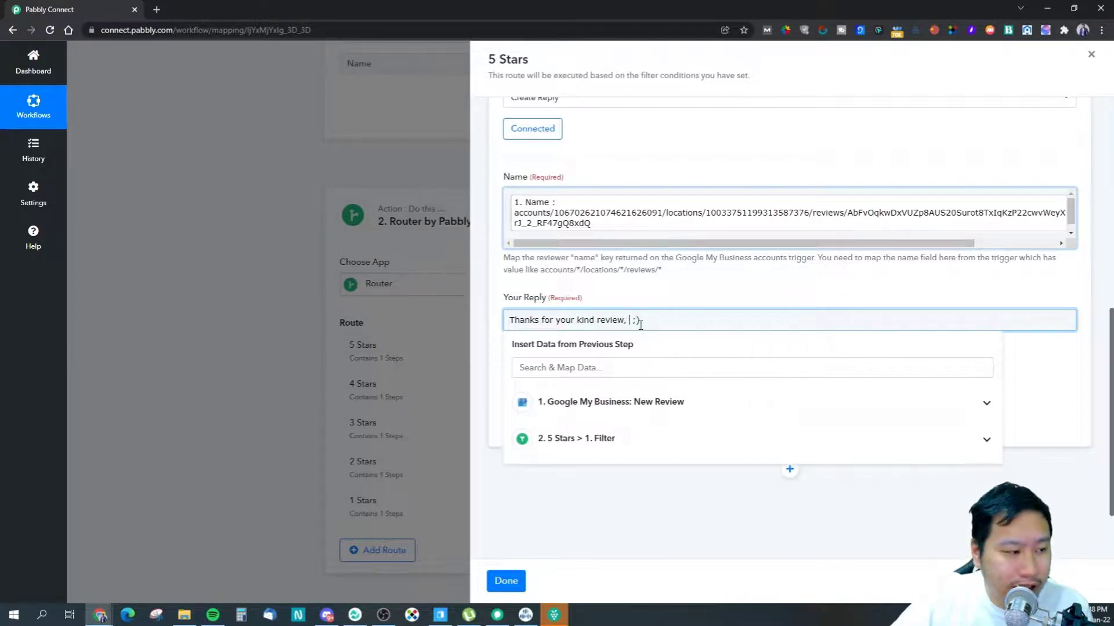
pyautogui.click(664, 406)
pyautogui.scroll(-1, 656, 450)
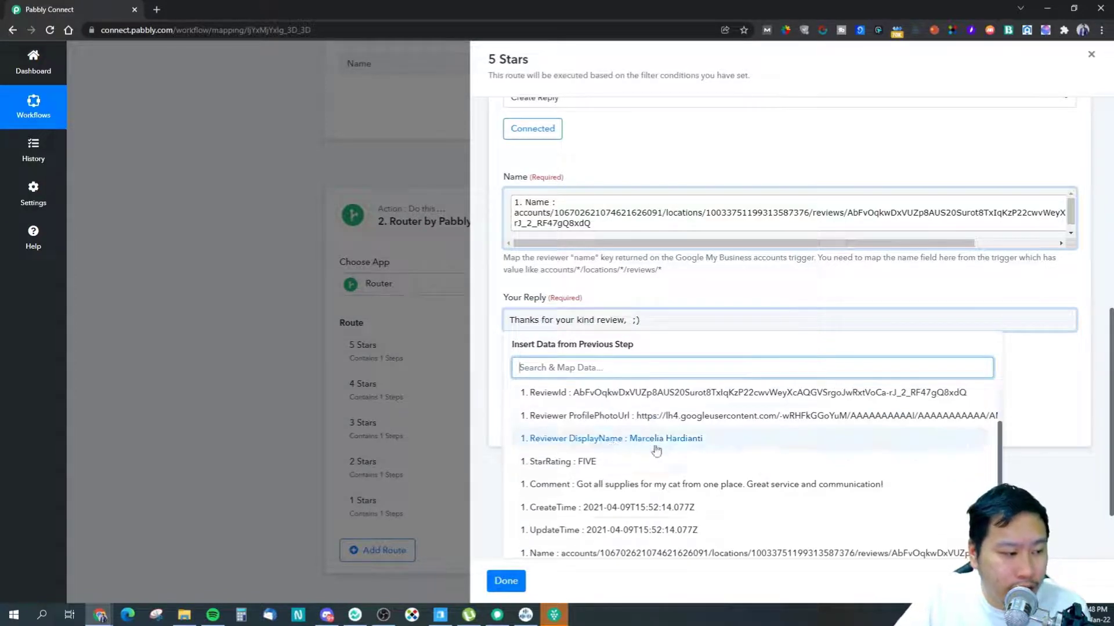
pyautogui.click(600, 441)
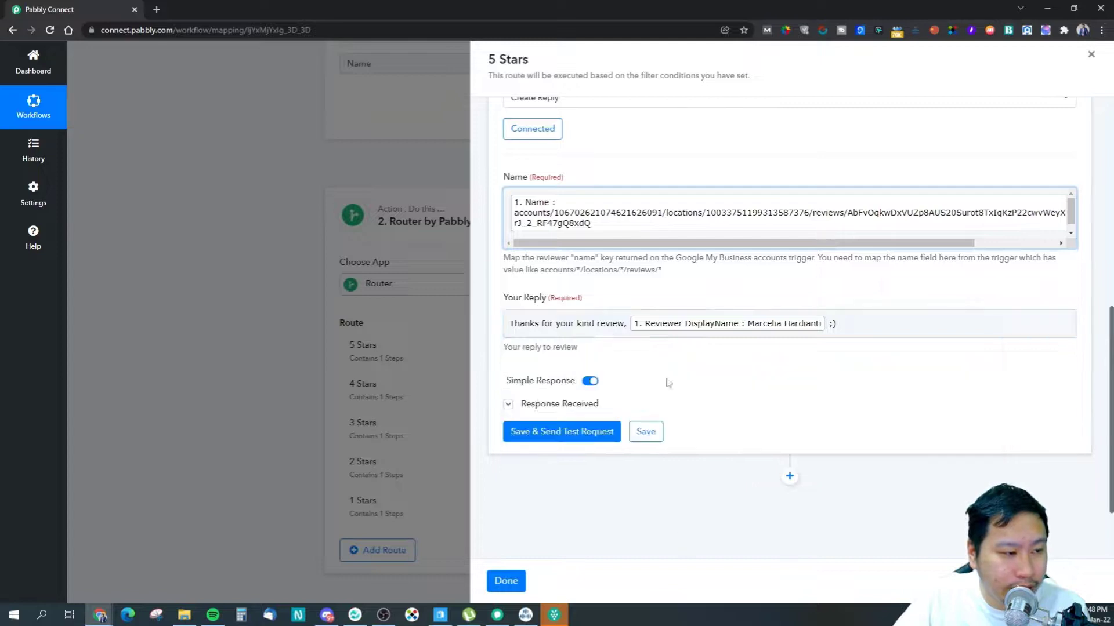
# Step: Save the 5 Stars reply and return to the router's route list
pyautogui.click(645, 432)
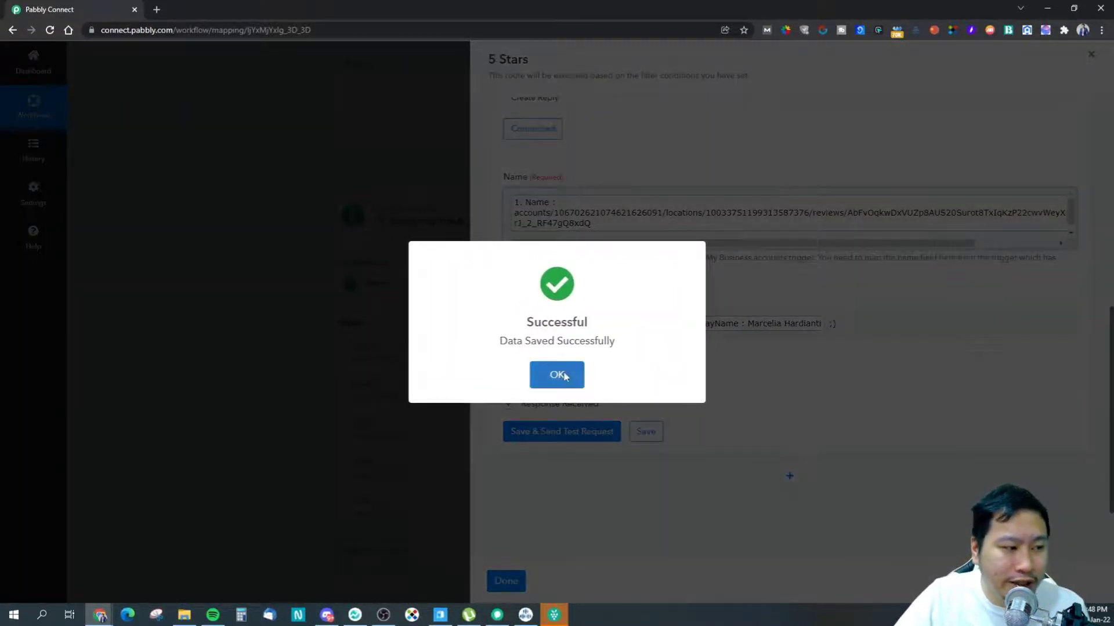
pyautogui.click(557, 376)
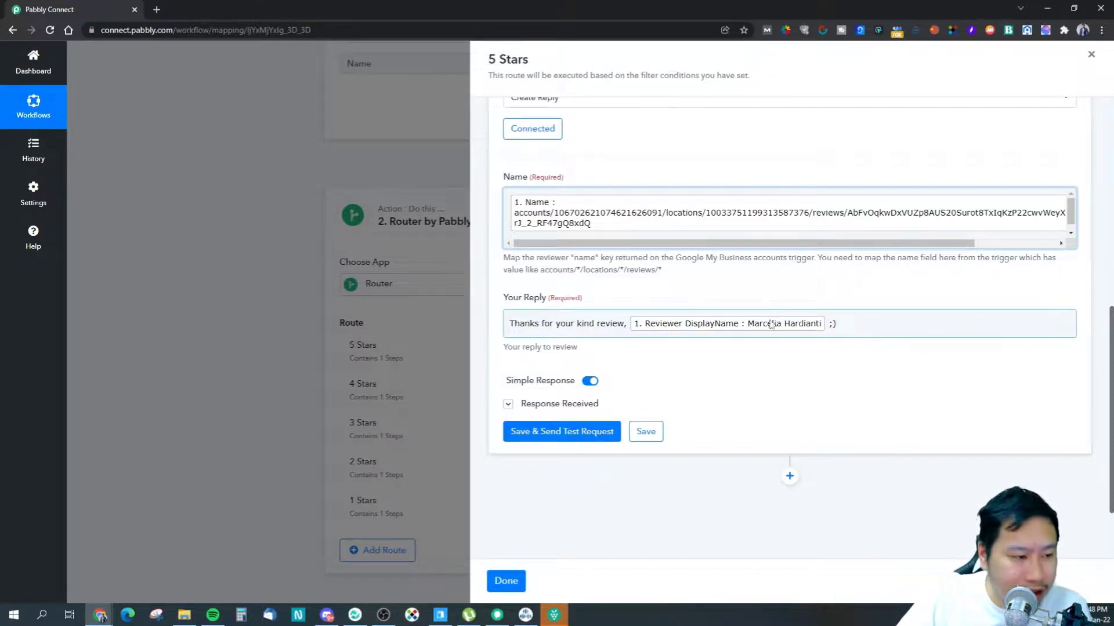
pyautogui.click(505, 582)
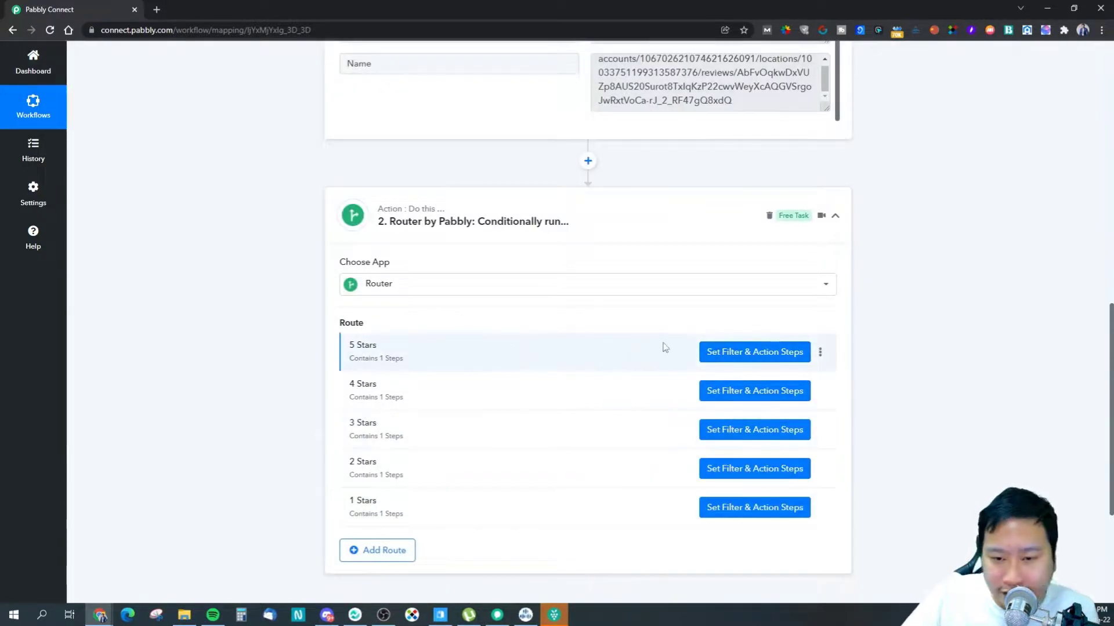
# Step: Open the 1 Stars route, verify its StarRating Equal to ONE filter, and expand Create Reply
pyautogui.click(732, 509)
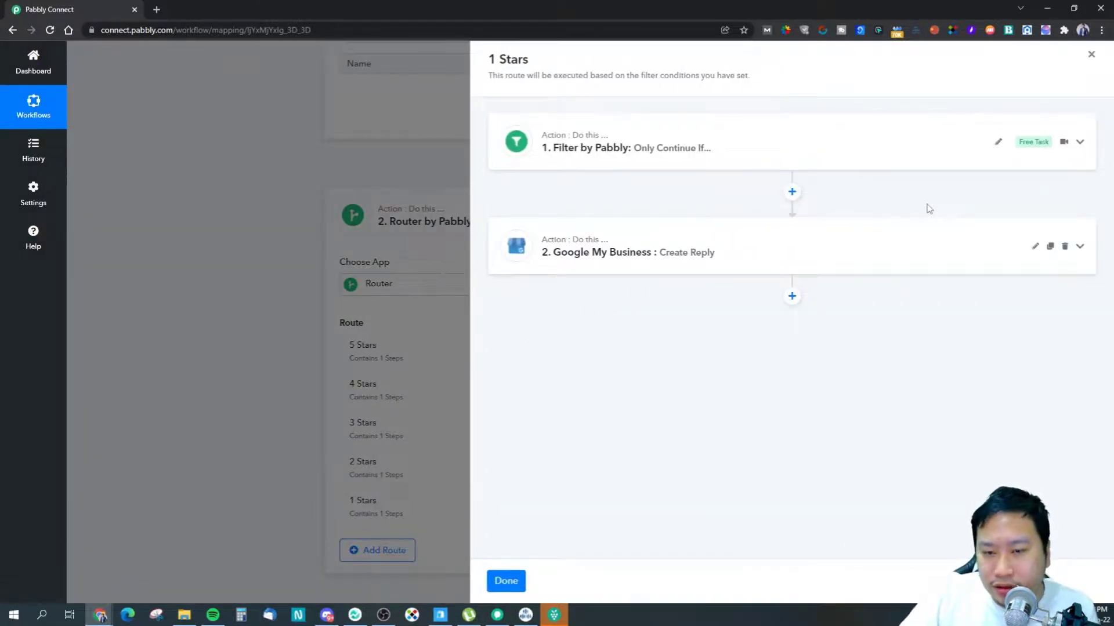
pyautogui.click(760, 133)
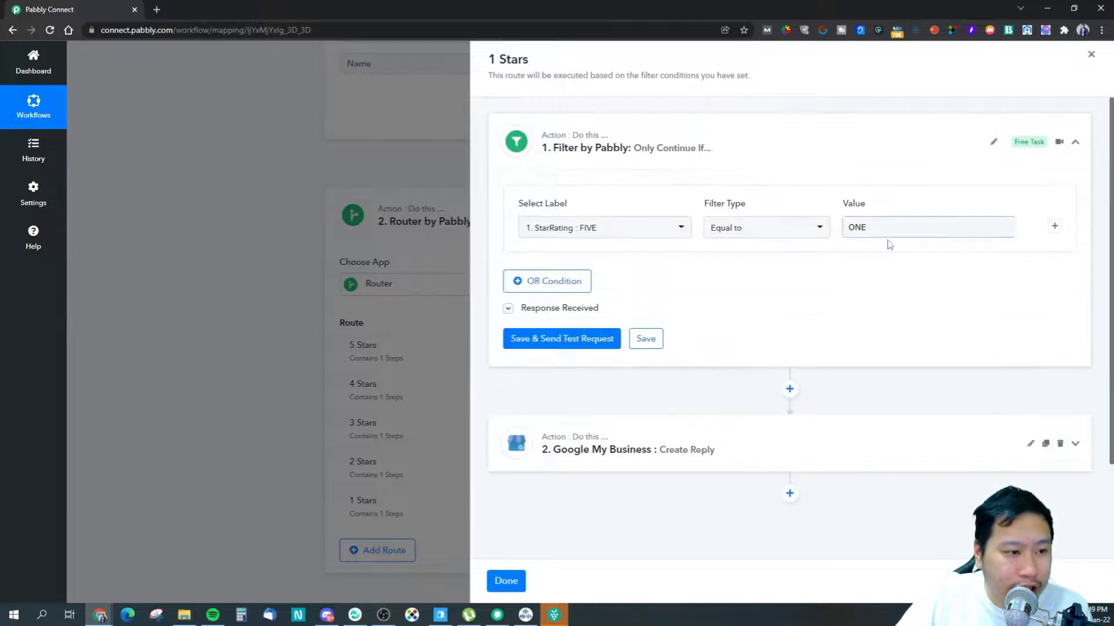
pyautogui.doubleClick(862, 226)
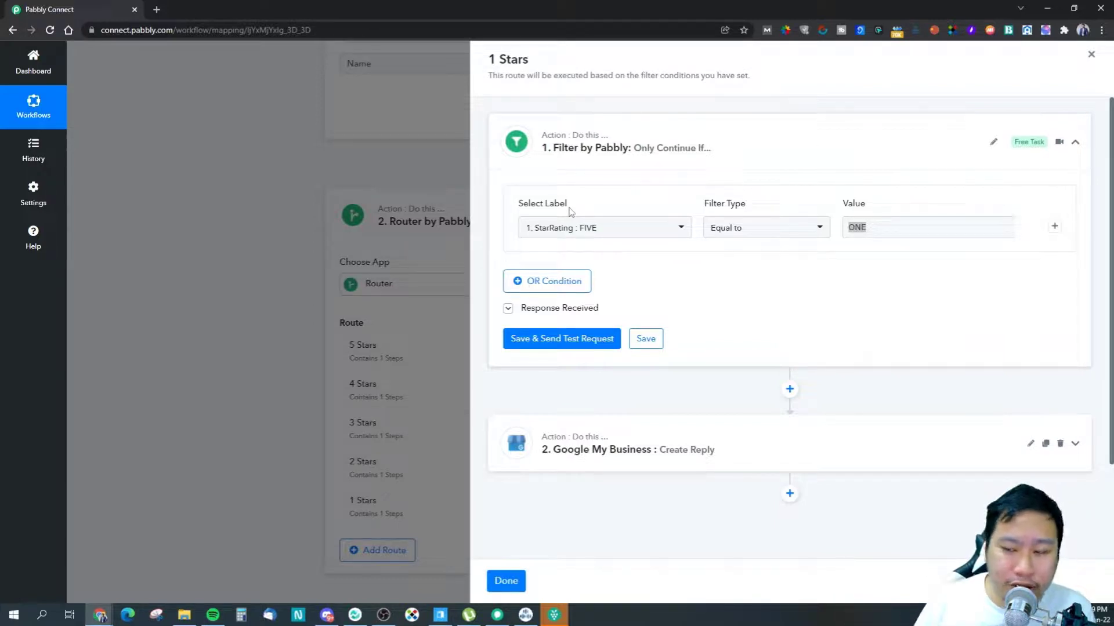
pyautogui.click(858, 227)
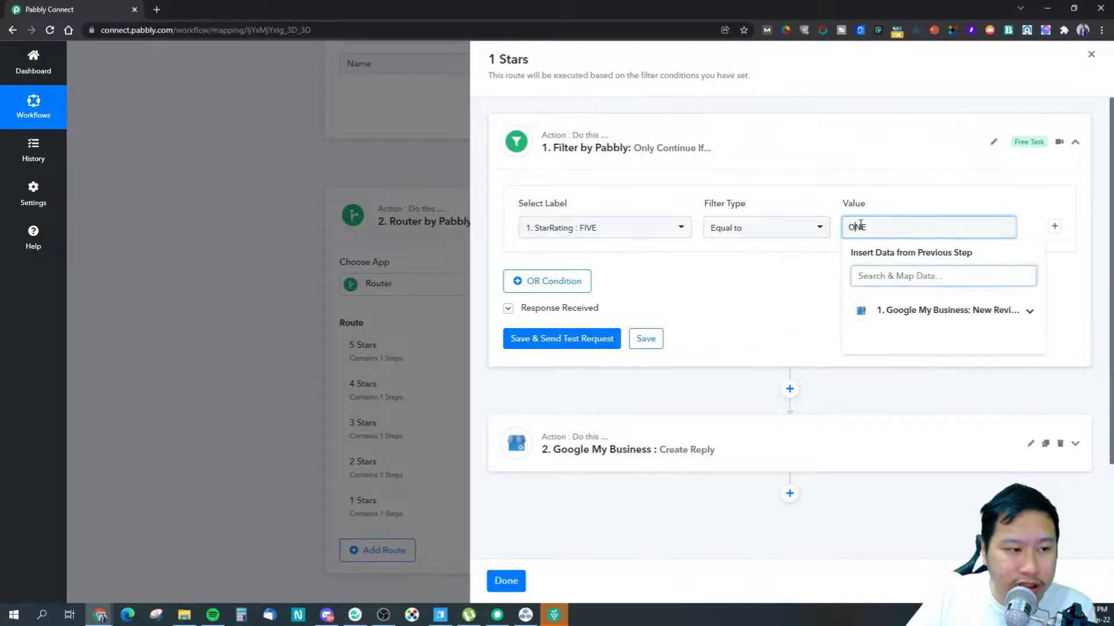
pyautogui.click(611, 259)
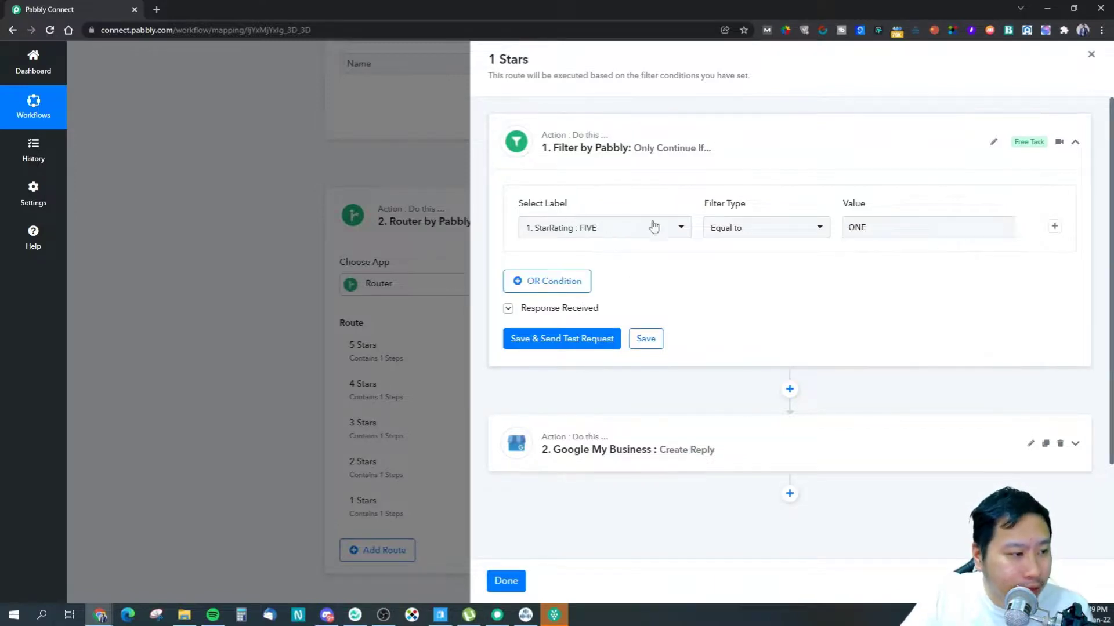
pyautogui.click(651, 450)
# Step: Start the 1 Stars apology reply with 'Hi,' followed by the Reviewer DisplayName
pyautogui.scroll(-4, 591, 399)
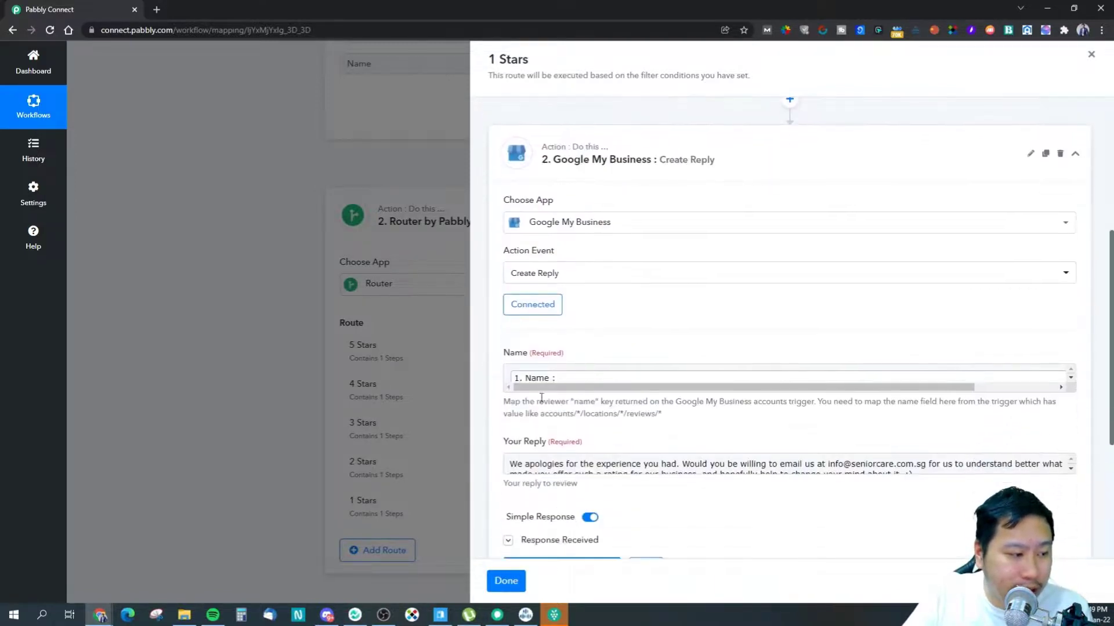
pyautogui.scroll(1, 712, 406)
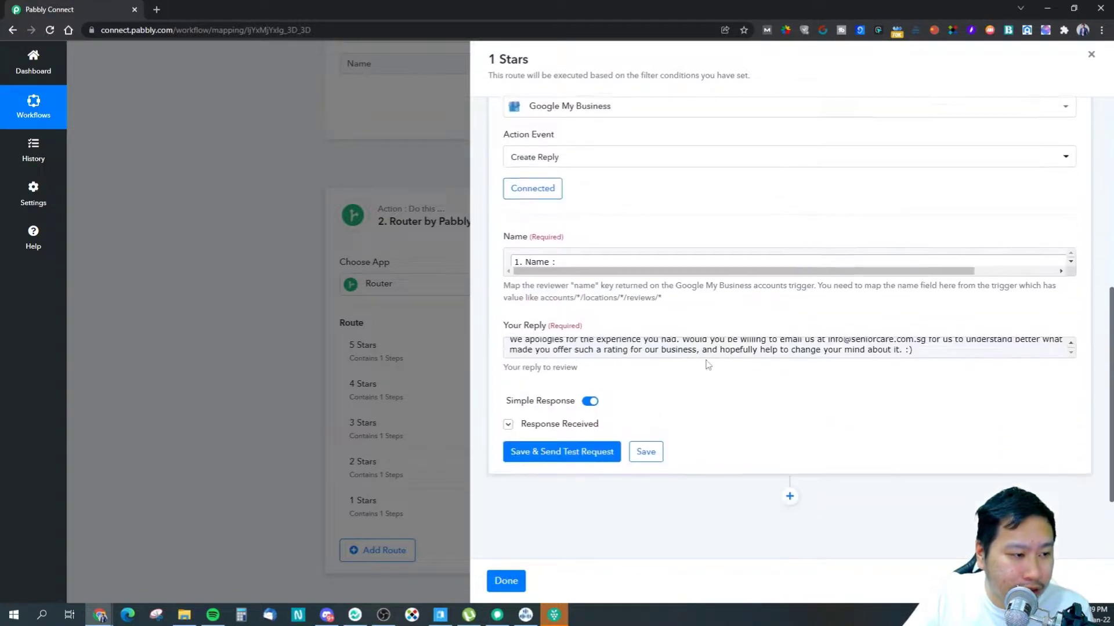
pyautogui.click(911, 355)
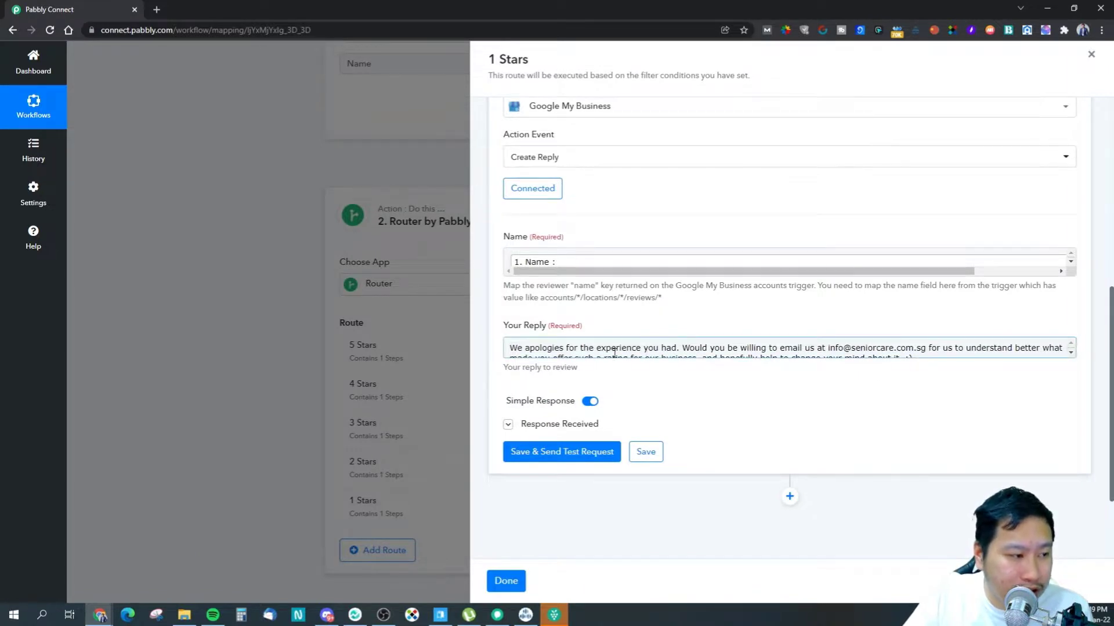
pyautogui.click(673, 348)
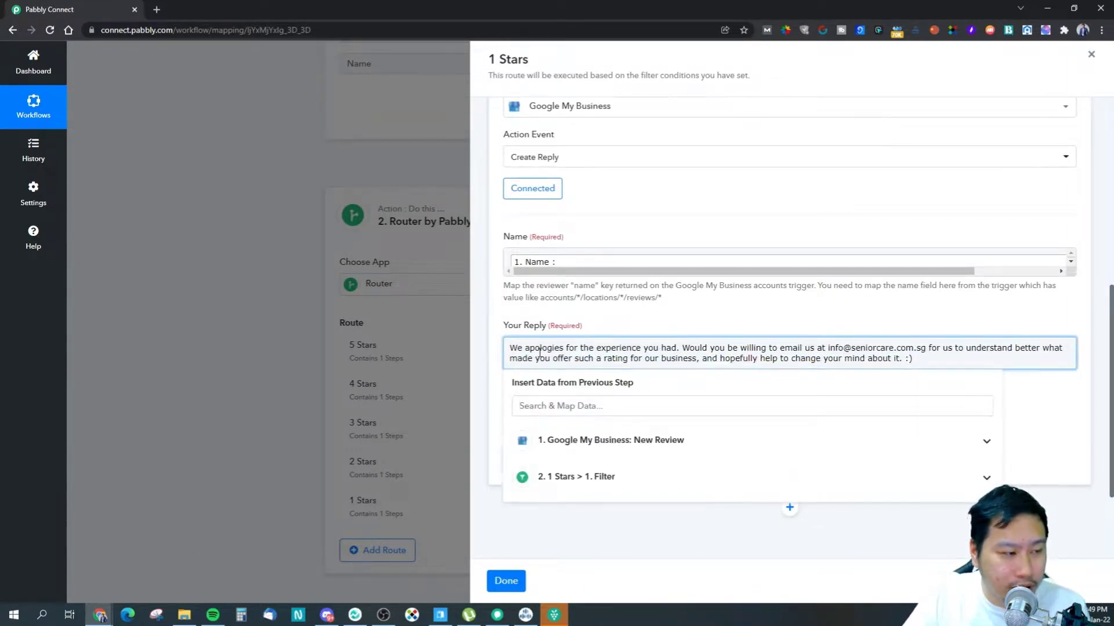
pyautogui.write('Hi,')
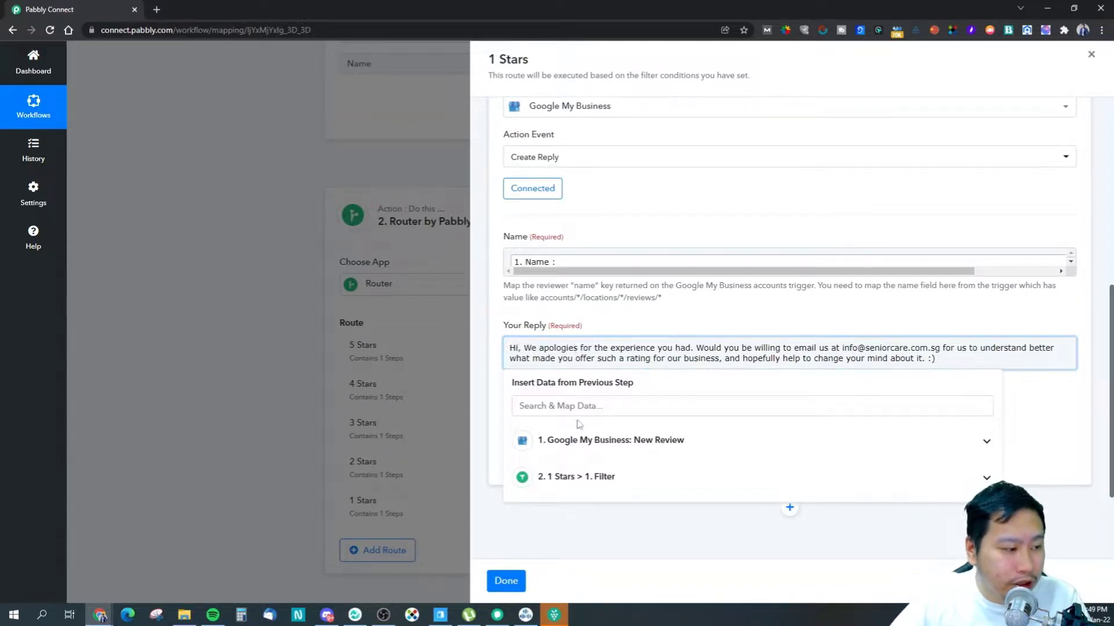
pyautogui.click(578, 440)
pyautogui.click(517, 348)
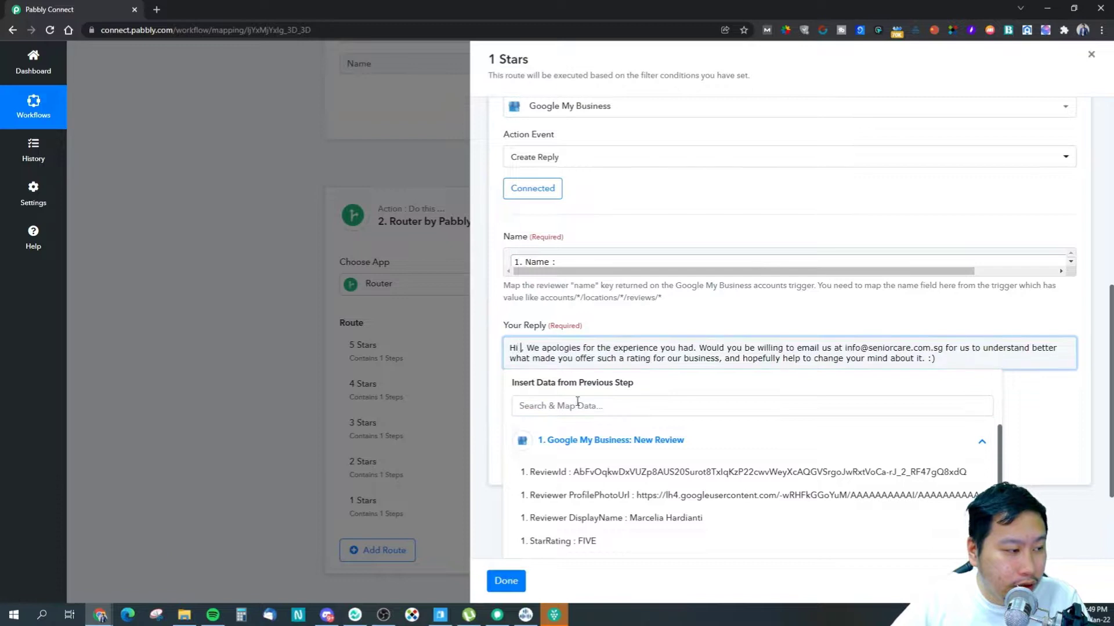
pyautogui.click(579, 518)
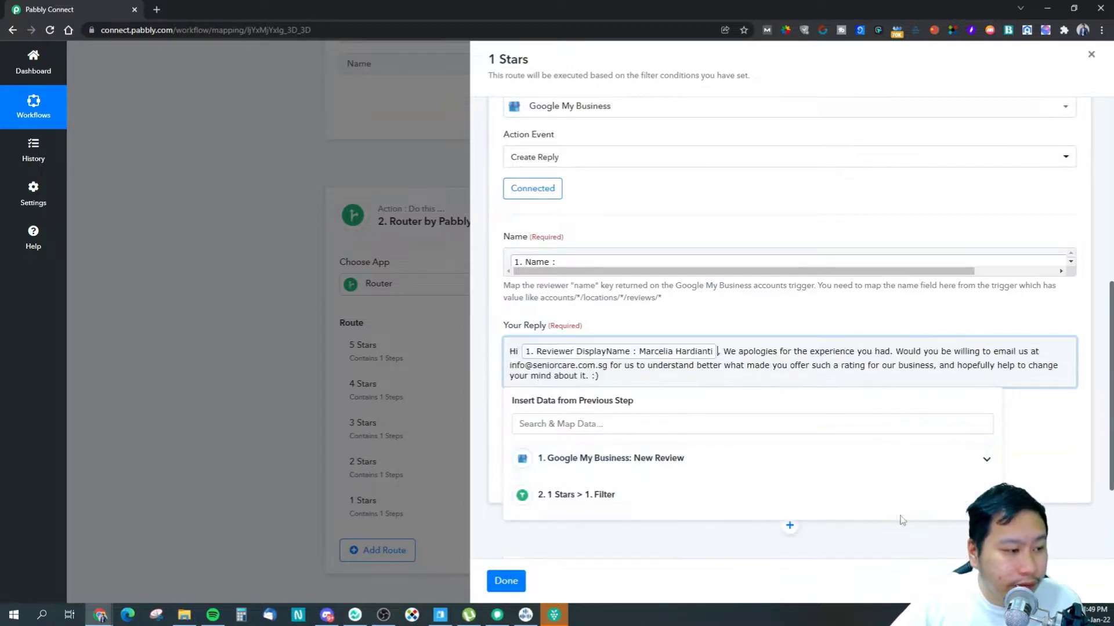
pyautogui.click(1032, 417)
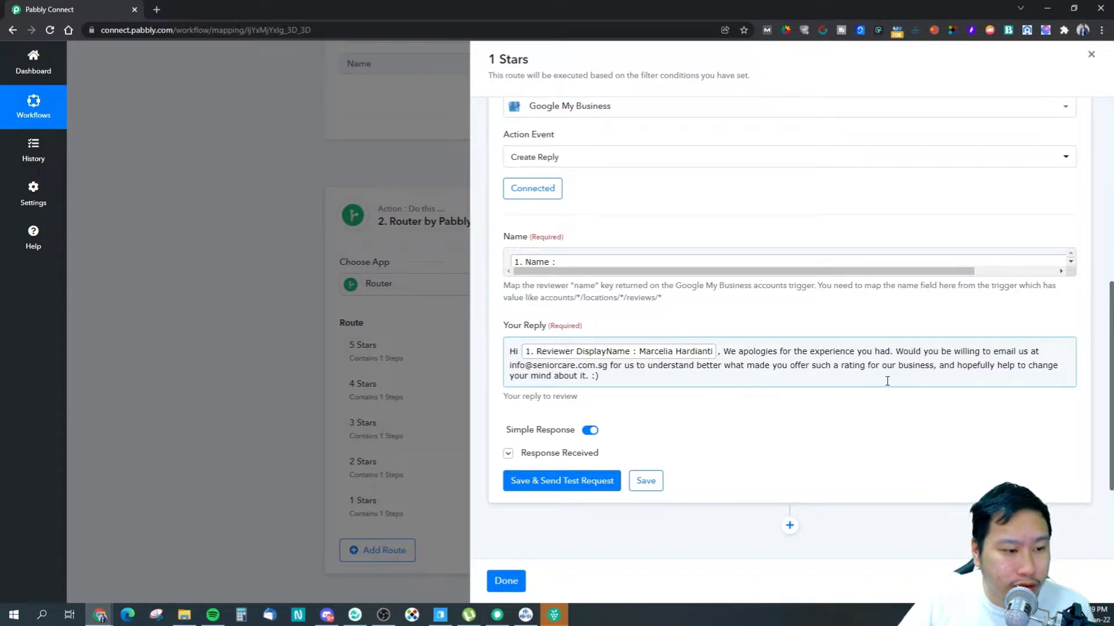
# Step: Save the 1 Stars reply and return to the router's route list
pyautogui.click(651, 477)
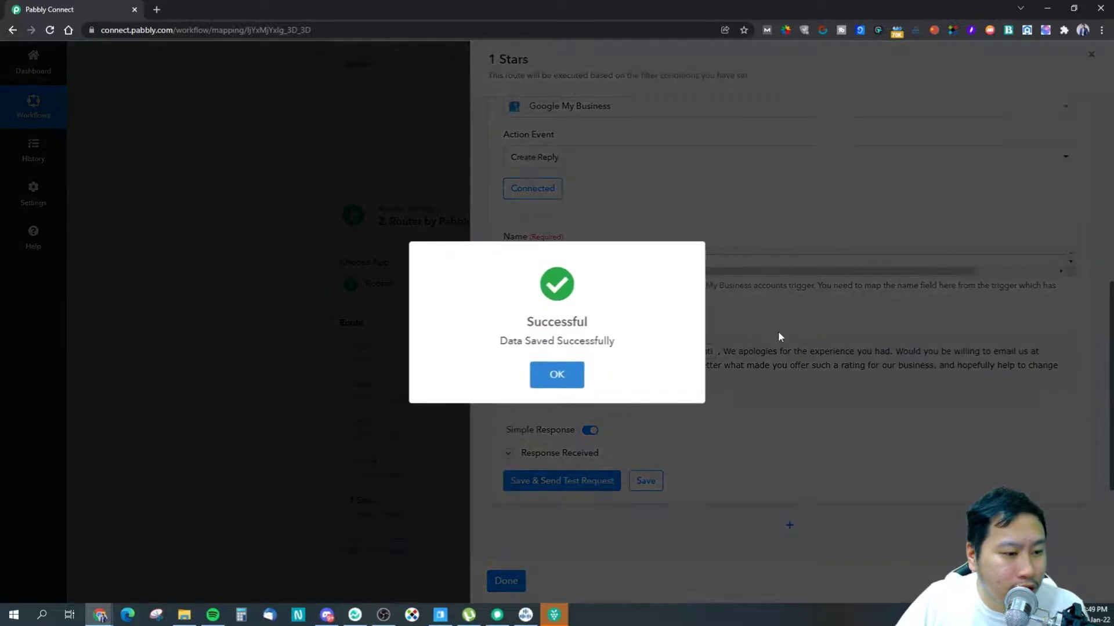
pyautogui.click(554, 371)
pyautogui.click(506, 581)
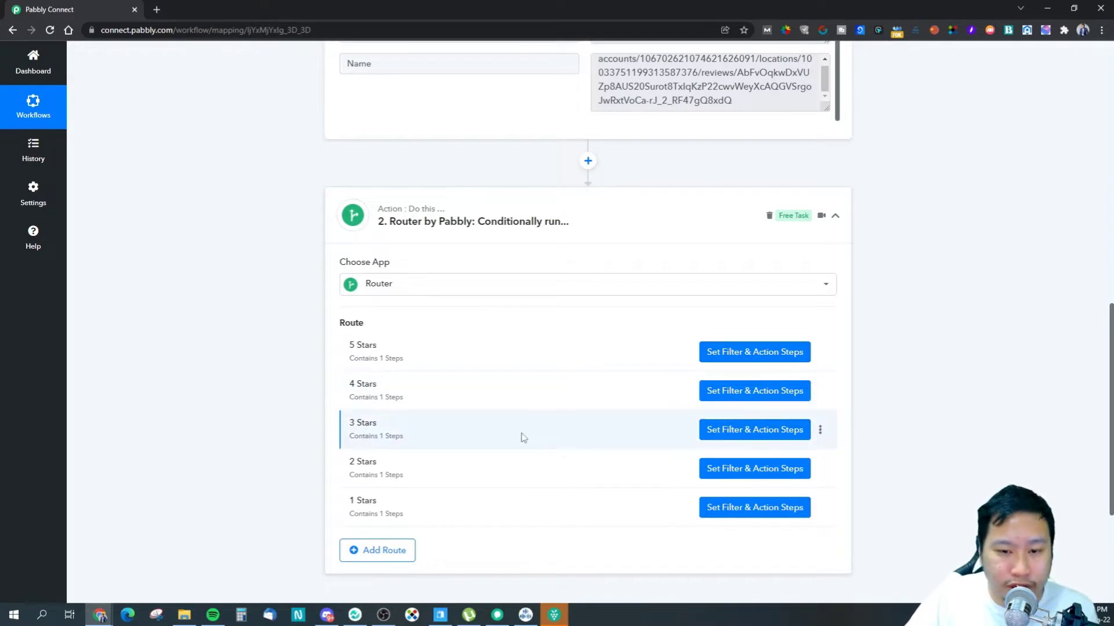
pyautogui.scroll(10, 522, 438)
pyautogui.scroll(2, 525, 436)
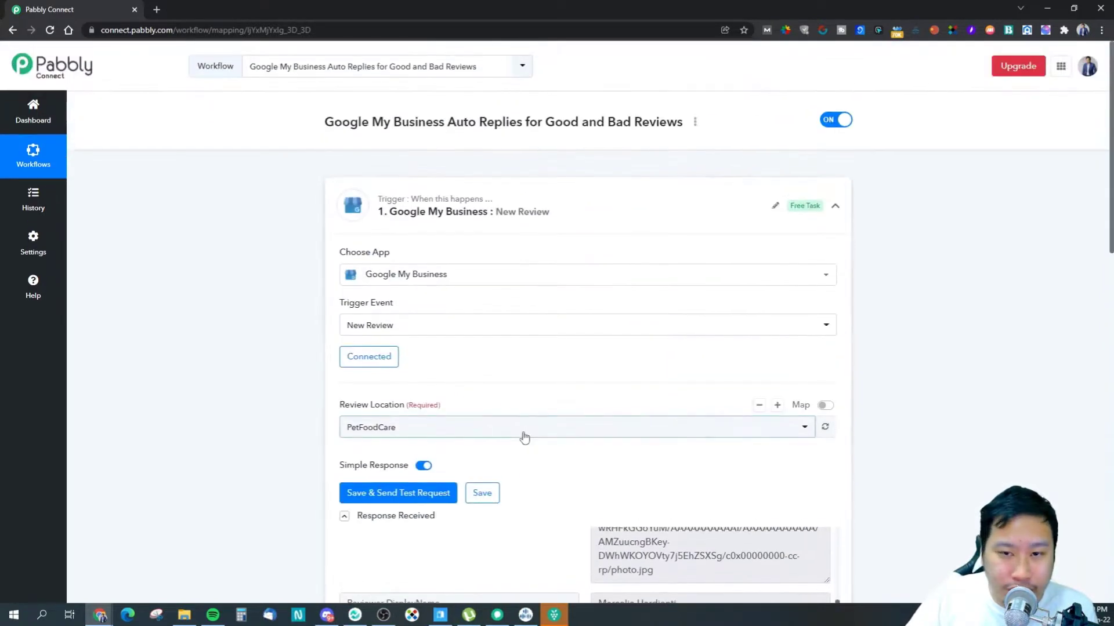
pyautogui.scroll(-8, 235, 406)
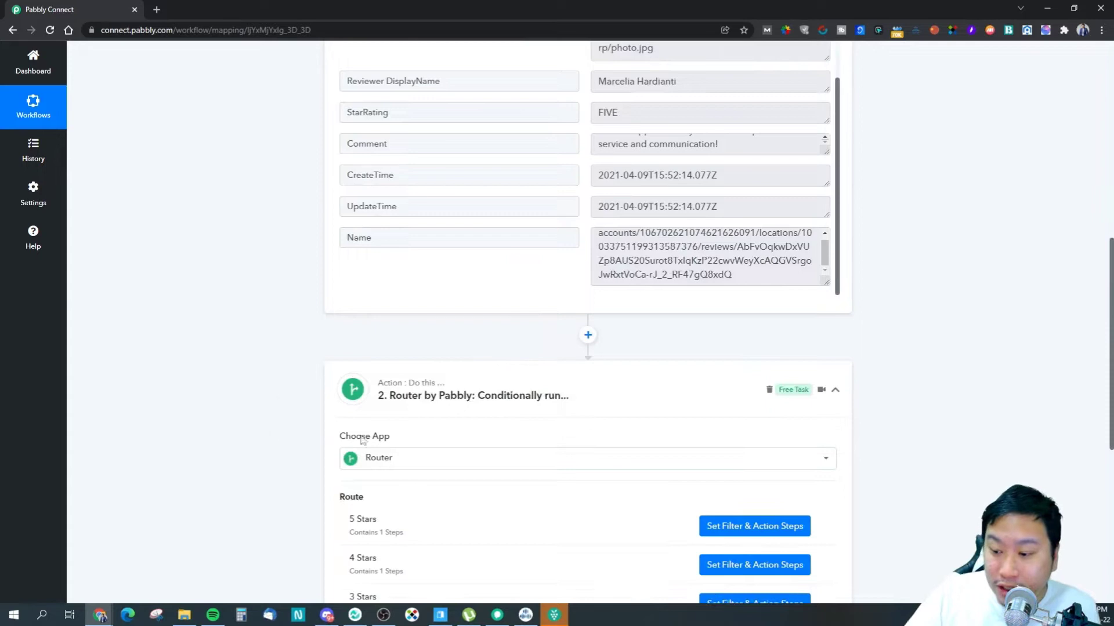